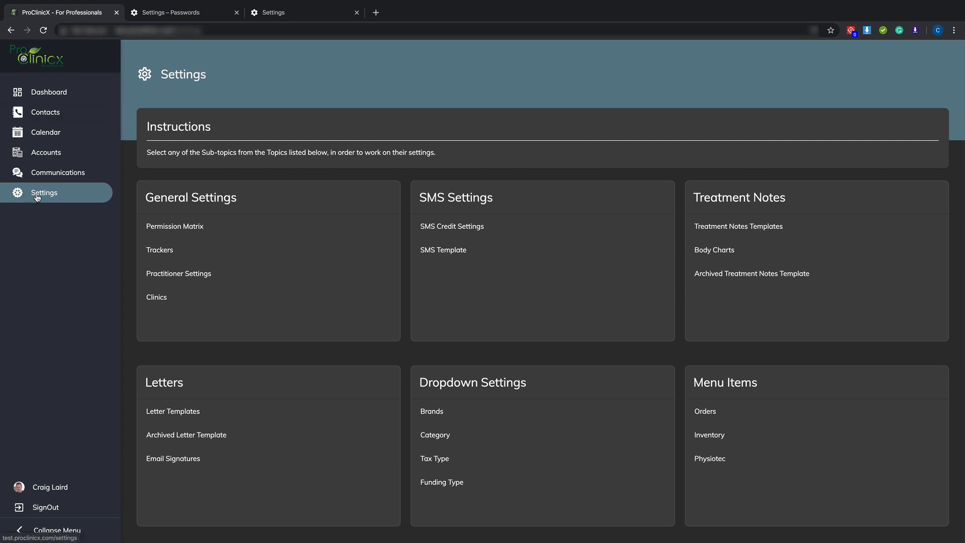
Create a new treatment note template named Info
click(730, 233)
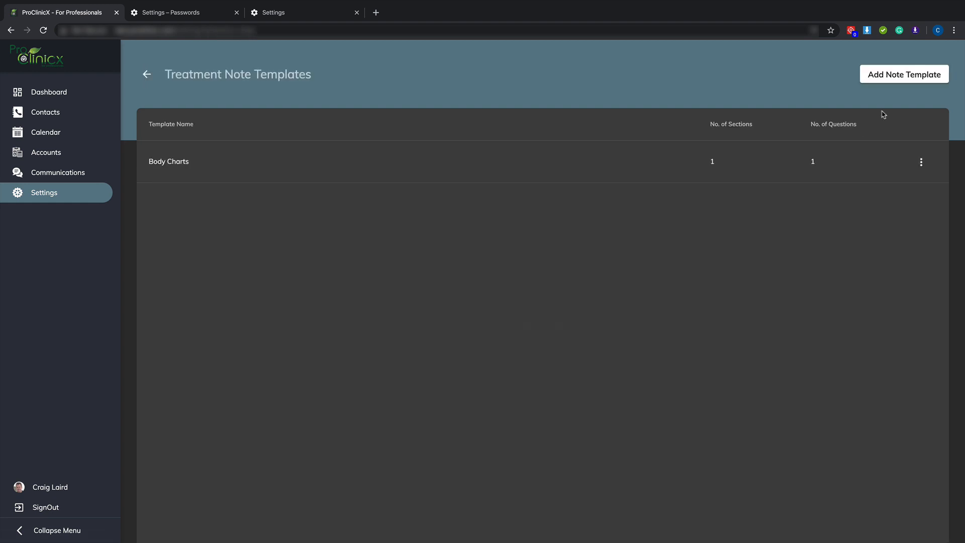
click(897, 77)
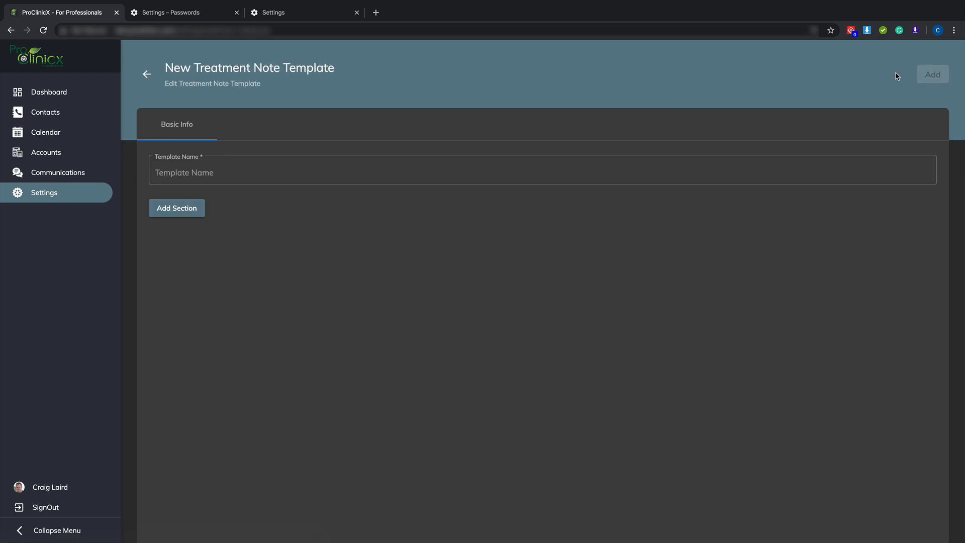
click(373, 169)
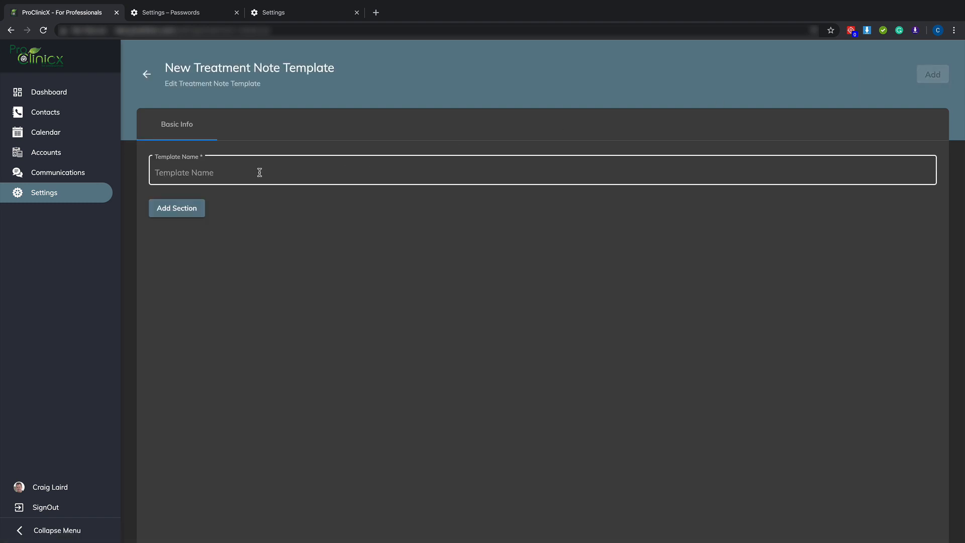
click(225, 171)
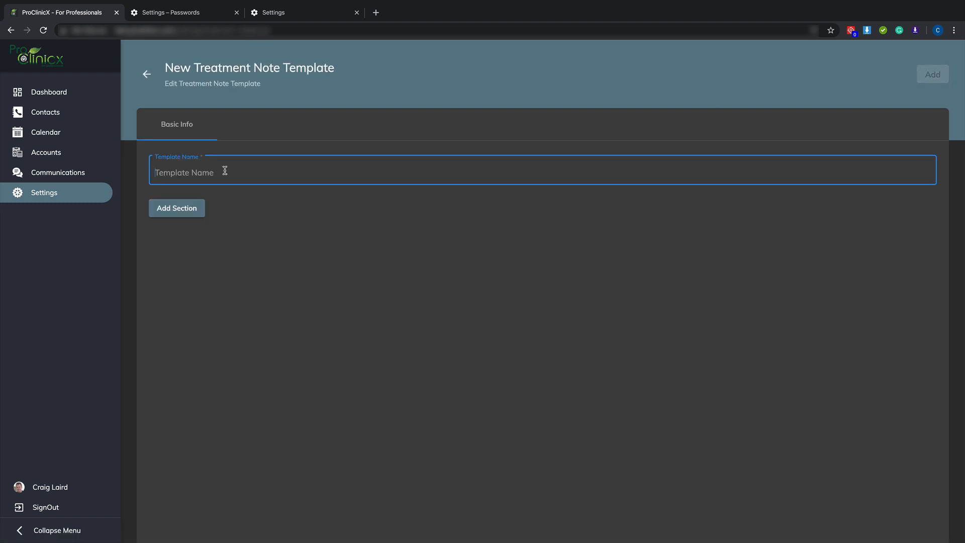
text(Info)
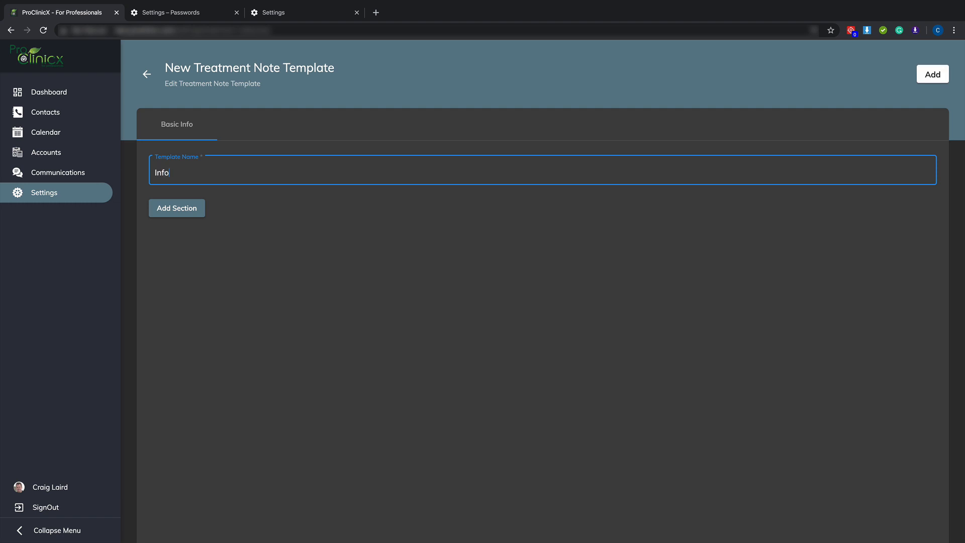
Add a first section to the template and name it Info 1
click(190, 212)
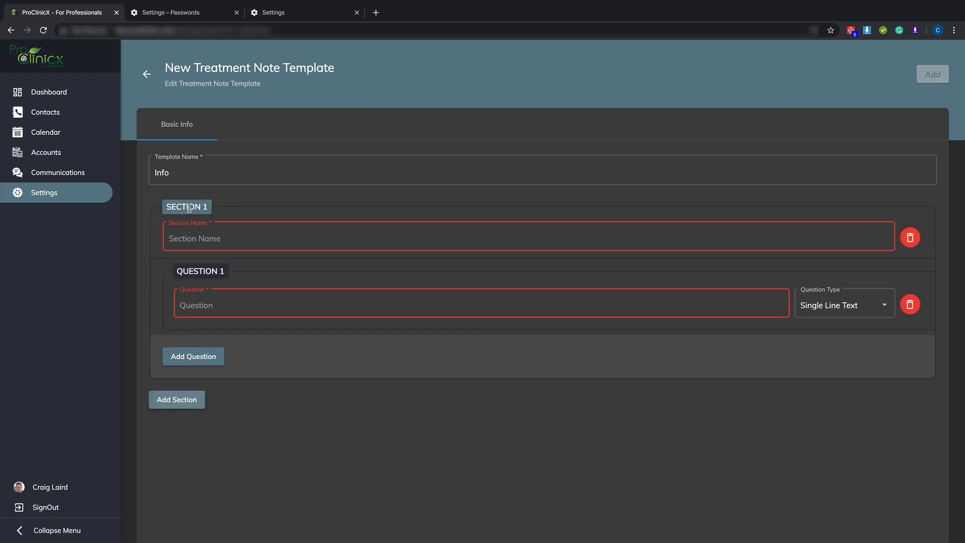
click(209, 236)
text(Info 1)
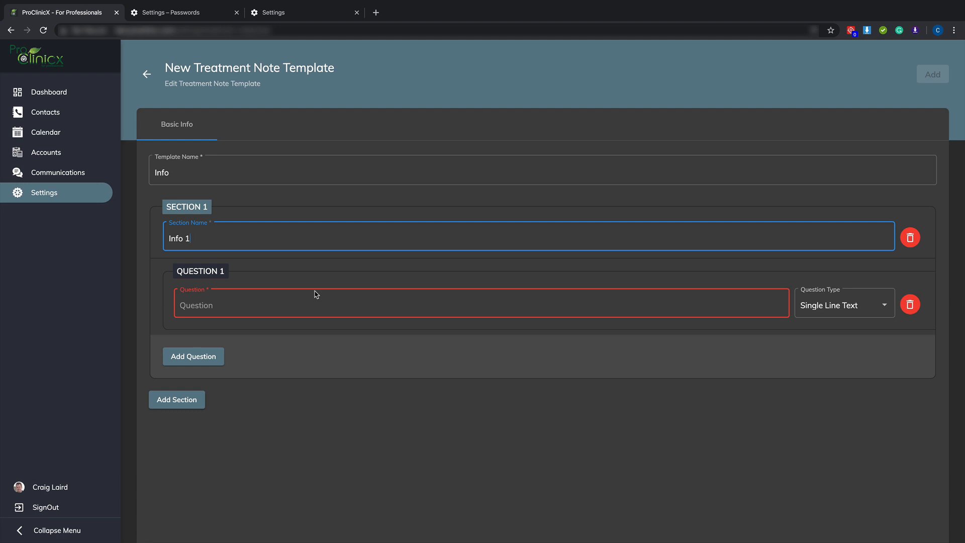
Define question 1 of the Info 1 section as Text with the question type Single Line Text
click(829, 305)
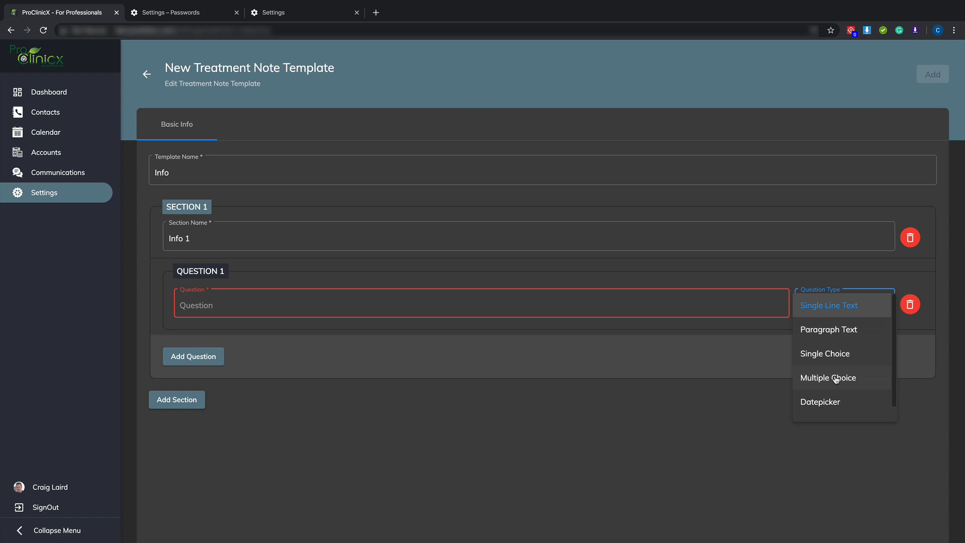
scroll(828, 409, down, 1)
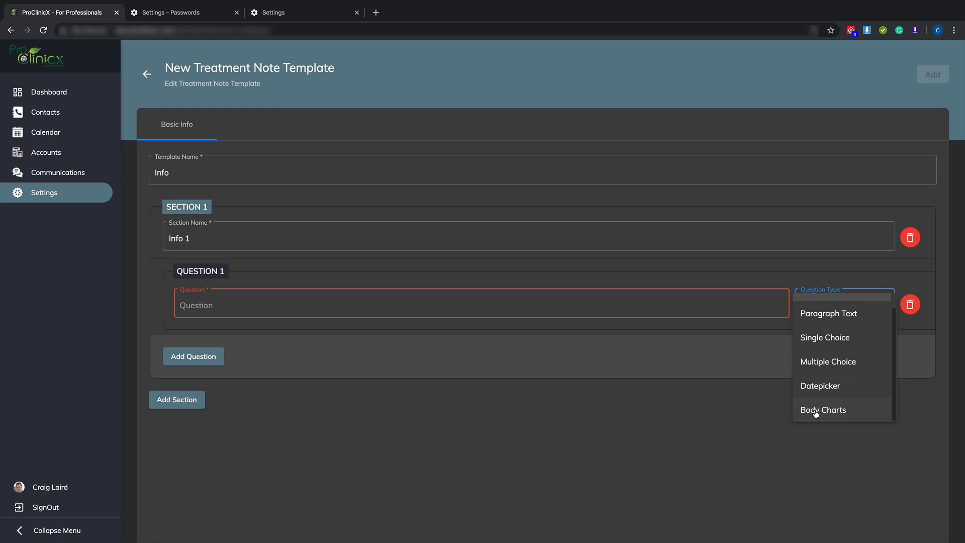
scroll(816, 412, up, 1)
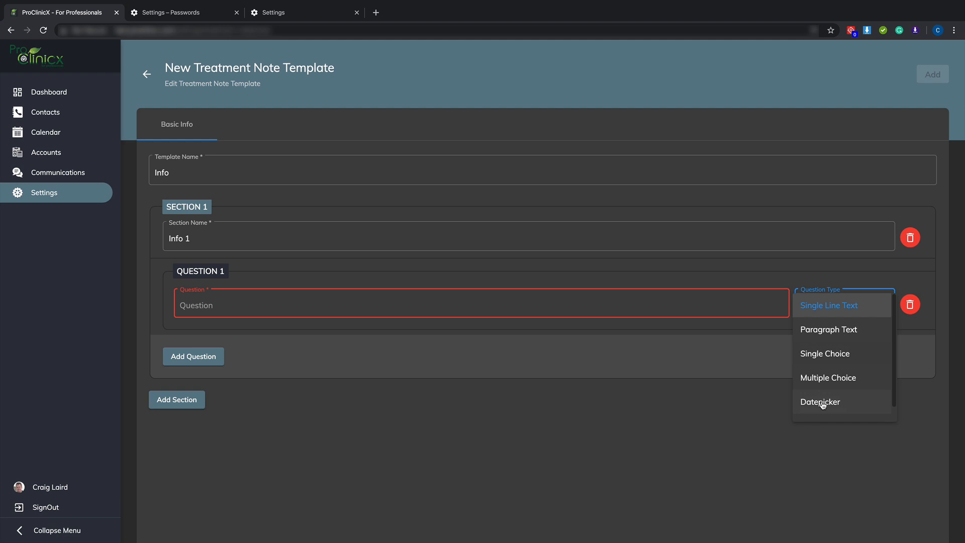
click(824, 309)
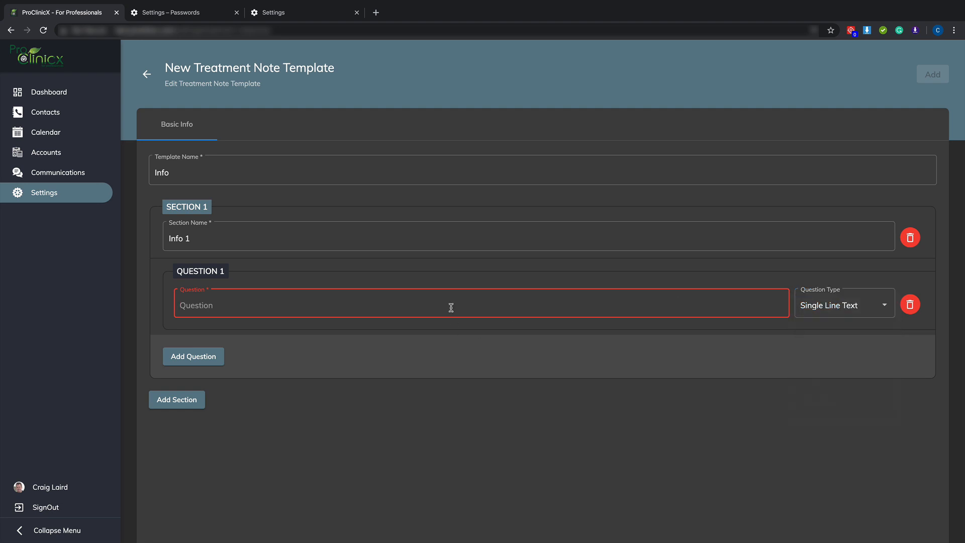
text(Text)
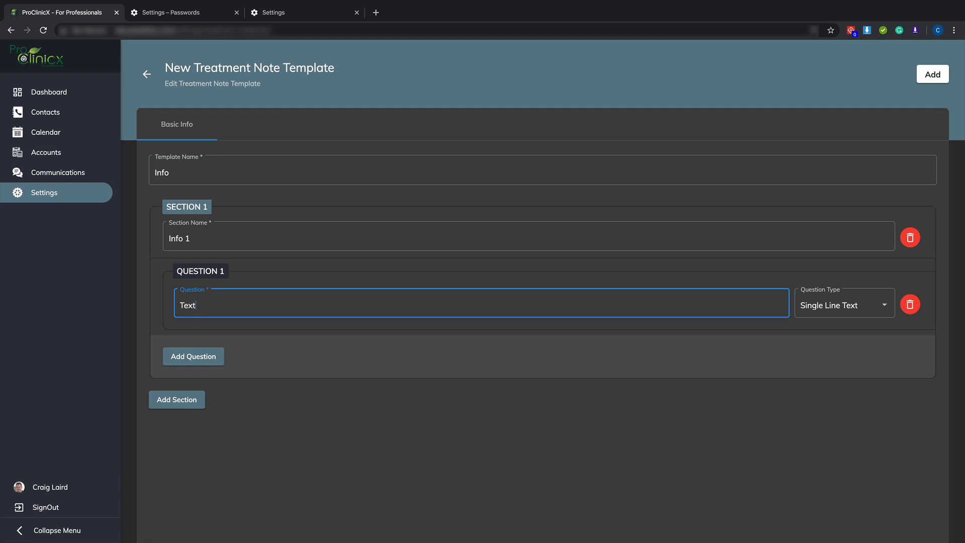
Add a second question named More Text with the question type Paragraph Text
click(205, 358)
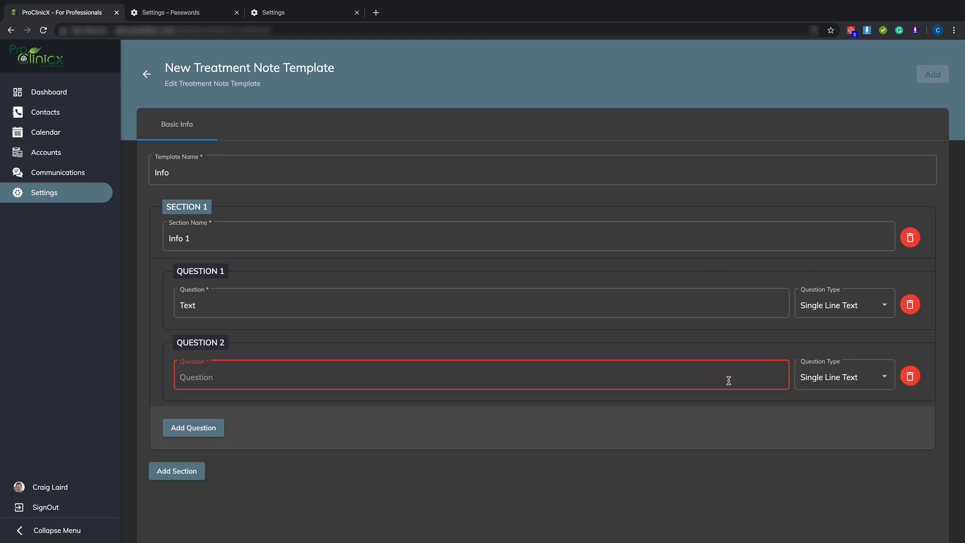
click(833, 382)
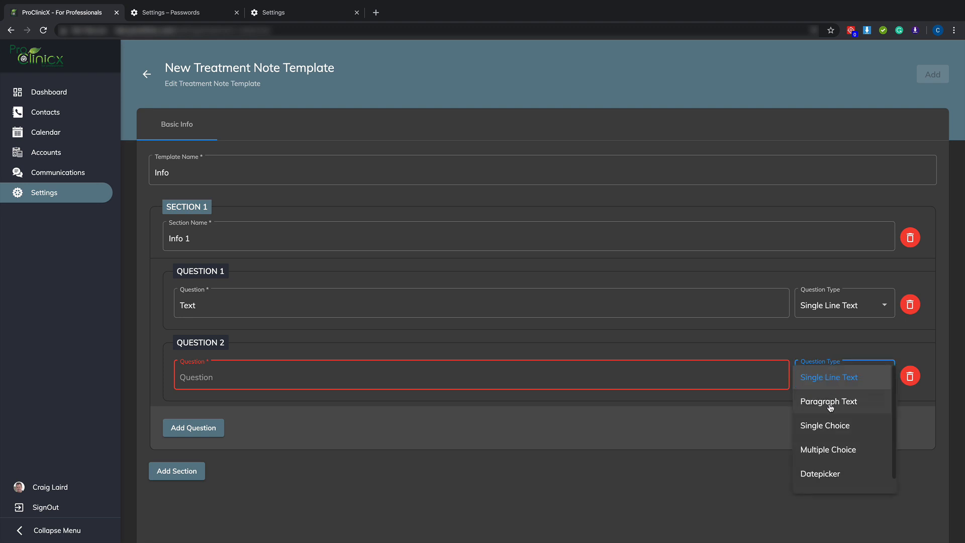
click(456, 373)
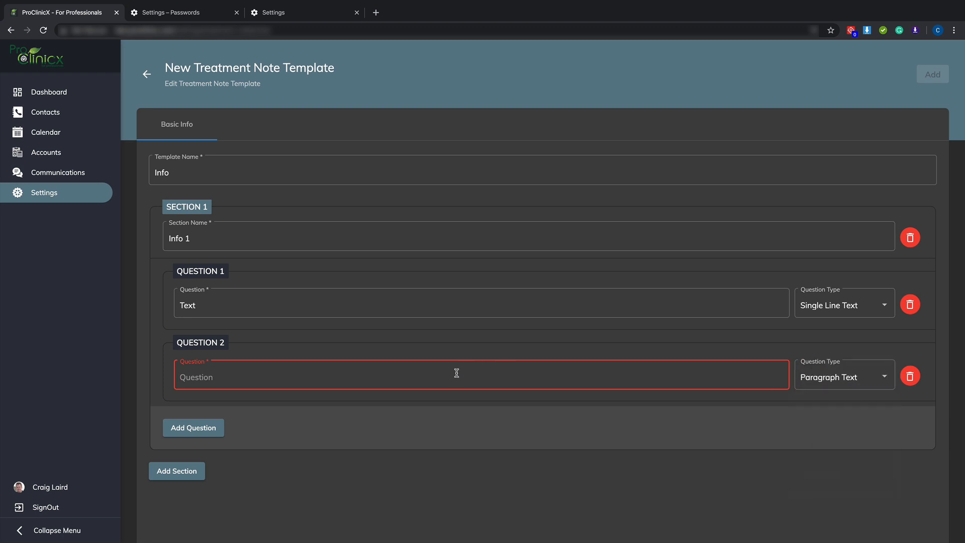
text(More T)
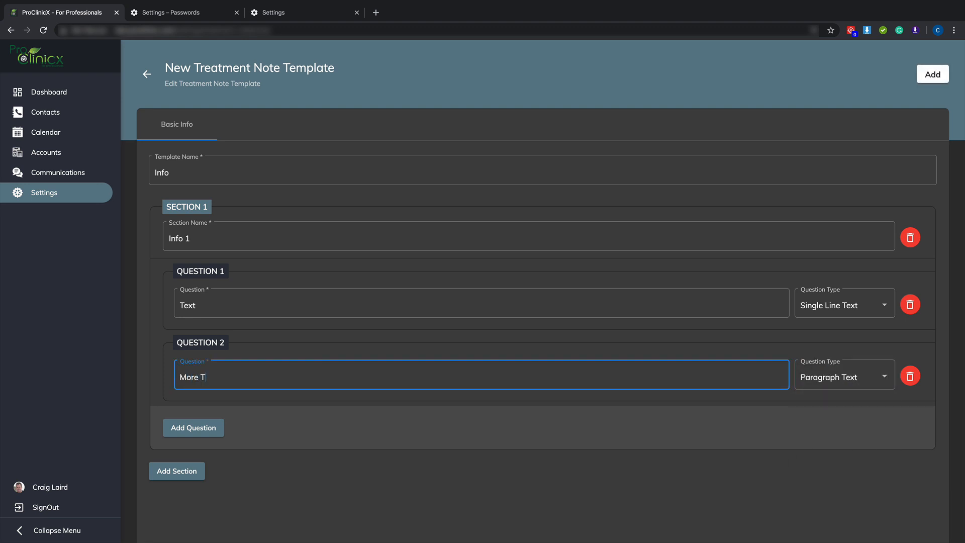
text(ext)
Add a third question named Options here with the question type Single Choice
click(211, 430)
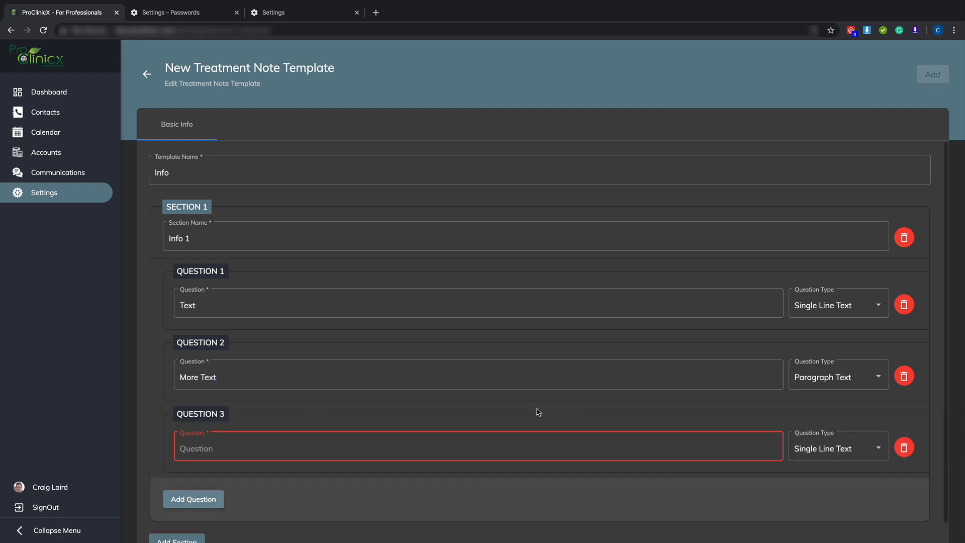
click(839, 449)
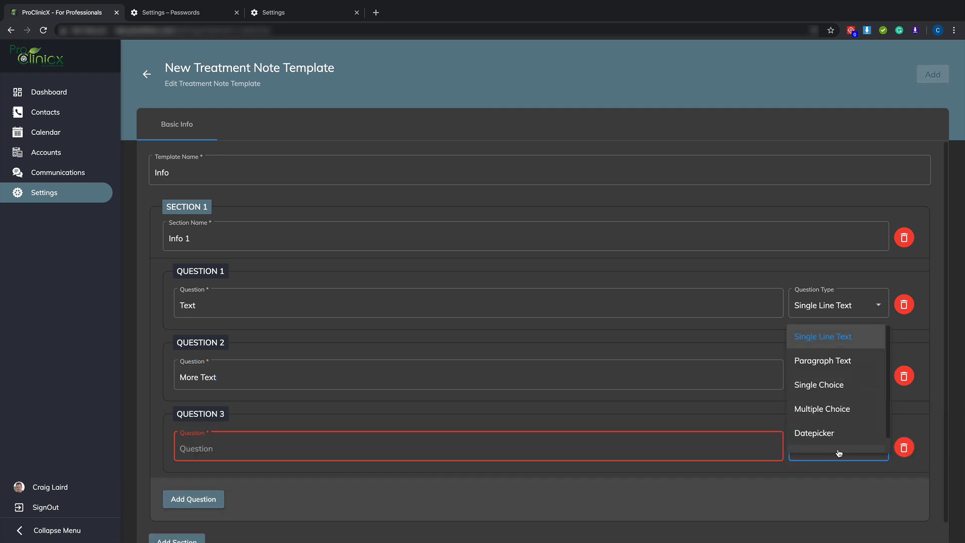
click(835, 385)
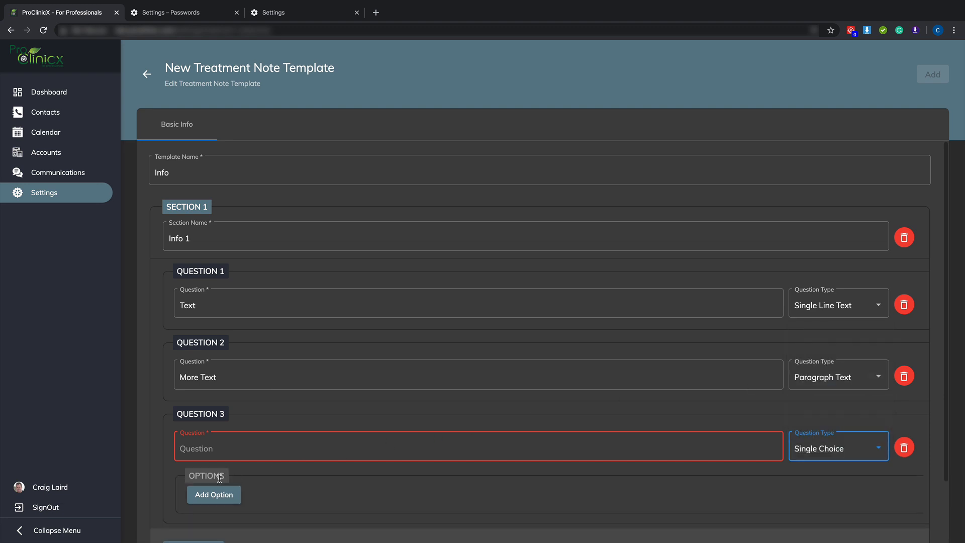
click(282, 445)
text(Options)
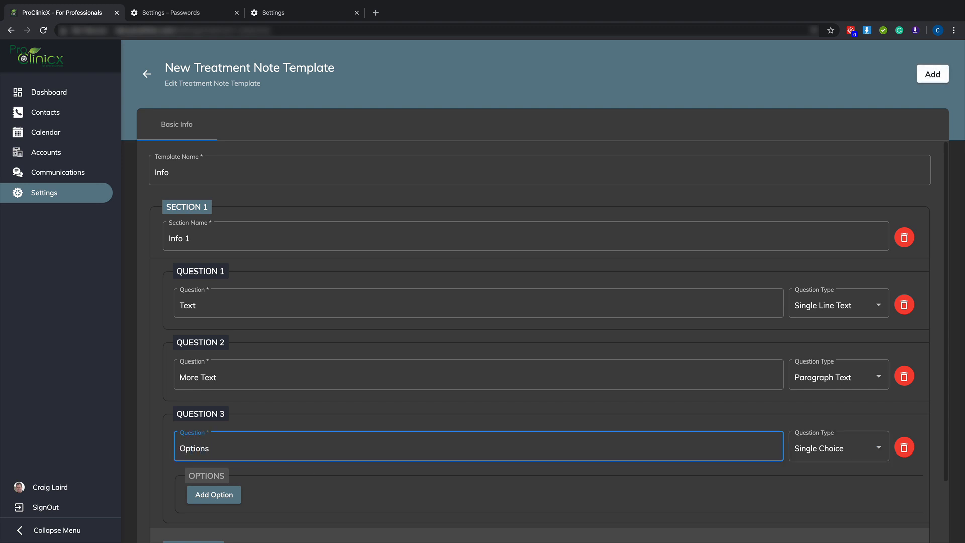
text( here)
Add a first answer to the Options here question and label it Option 1
click(210, 495)
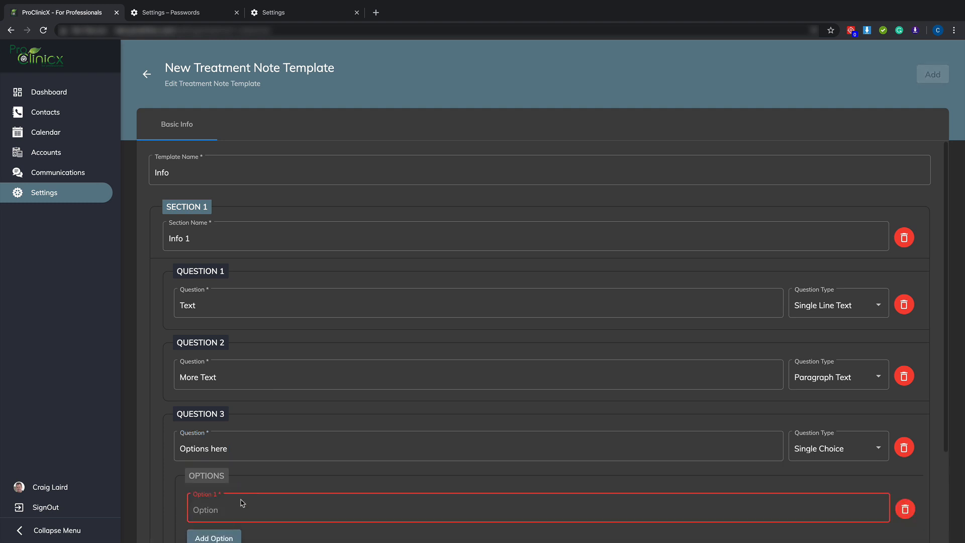
click(238, 506)
text(Opt)
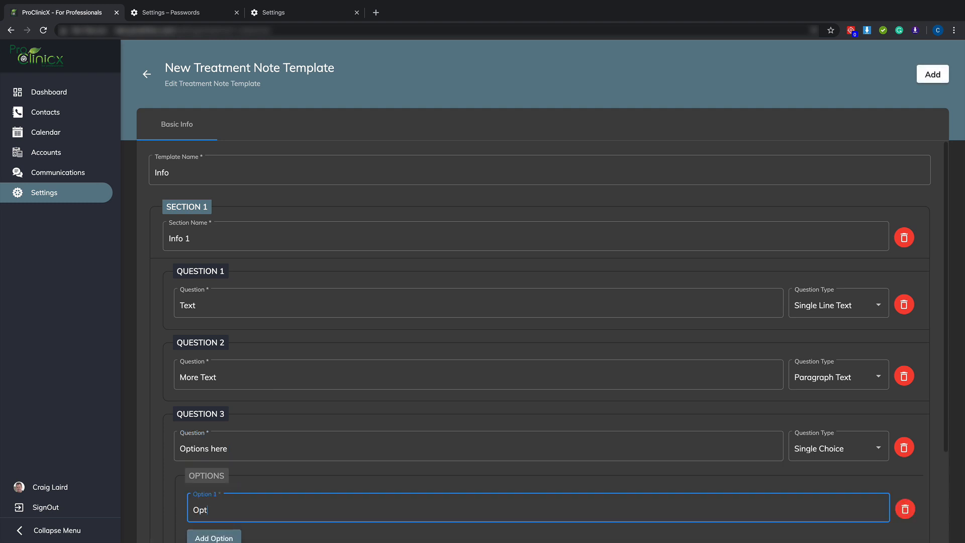
text(ion 1)
Add two more answers to the Options here question, labelled Option 2 and Option 3
click(202, 537)
scroll(317, 433, down, 1)
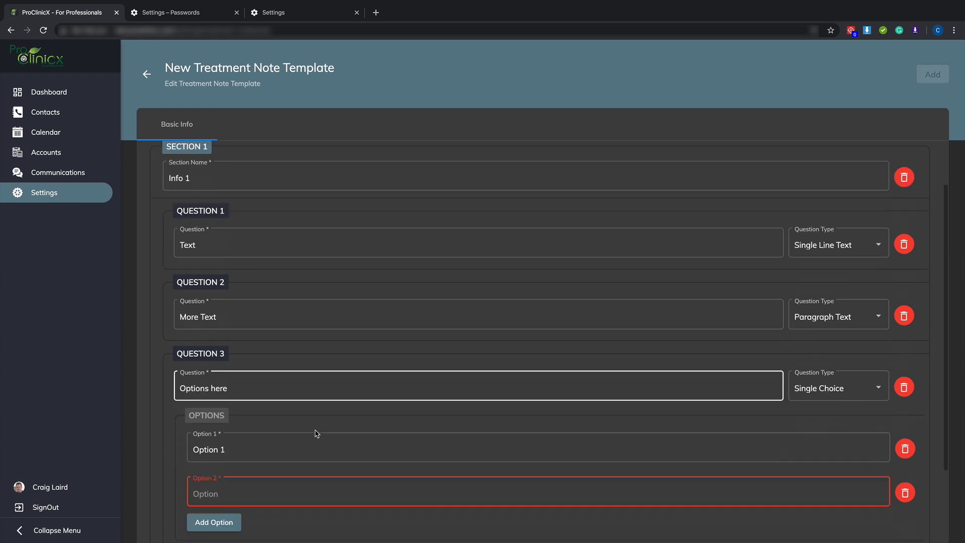
scroll(317, 434, down, 2)
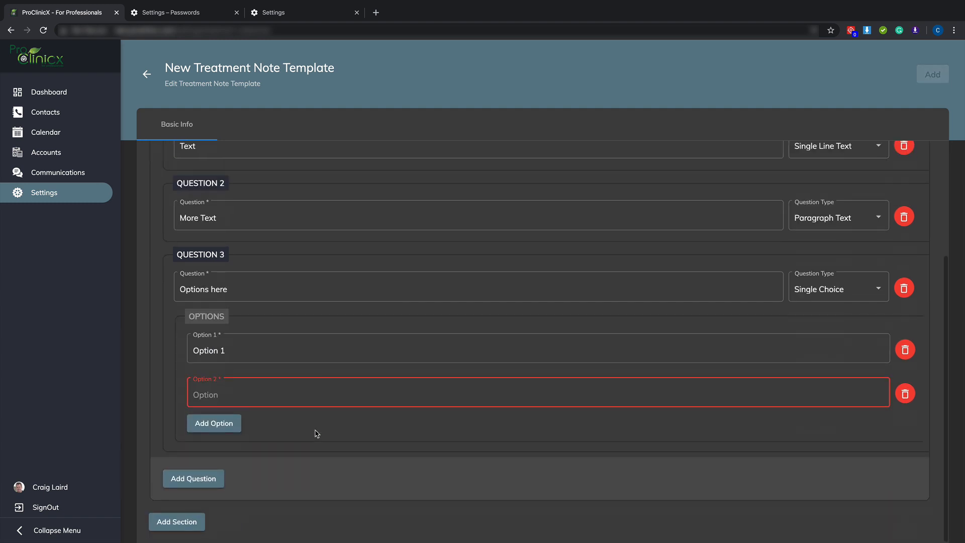
click(229, 395)
text(Option )
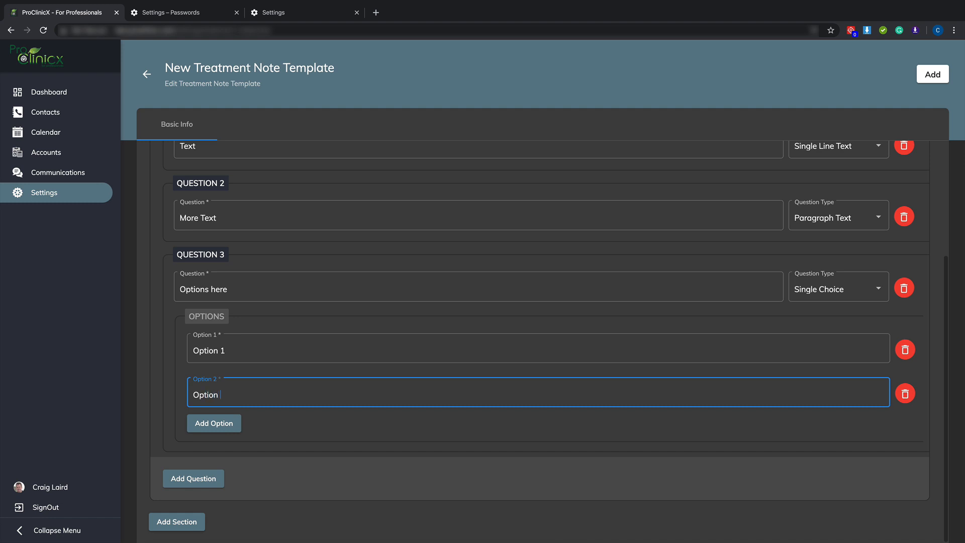
text(2)
click(213, 421)
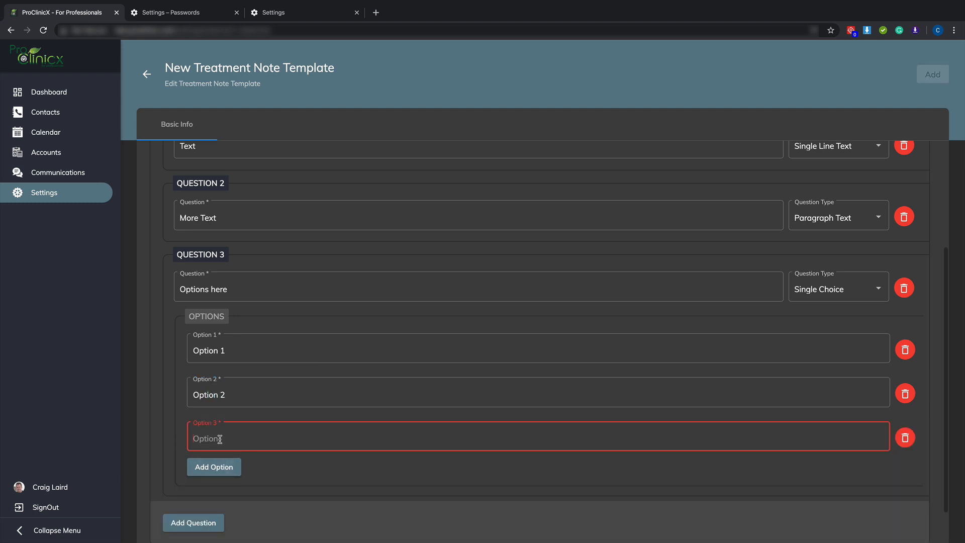
text(Op)
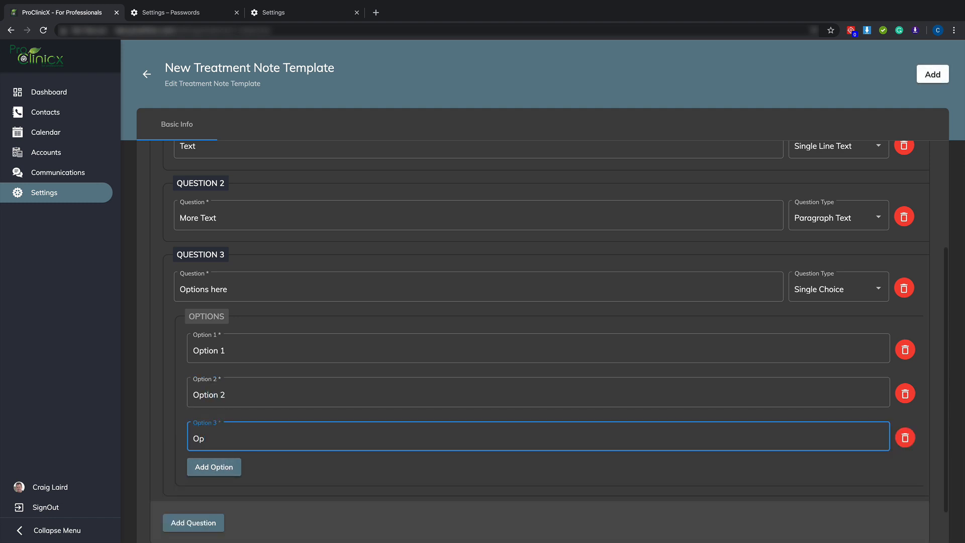
text(tion 3)
Add a fourth question named Multiple Questions with the question type Multiple Choice
click(192, 523)
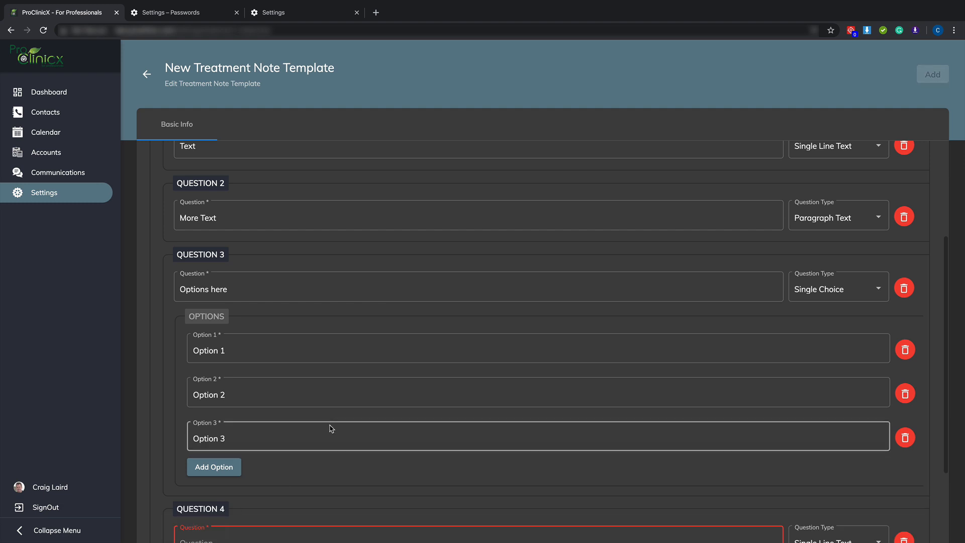
scroll(330, 426, down, 2)
click(837, 428)
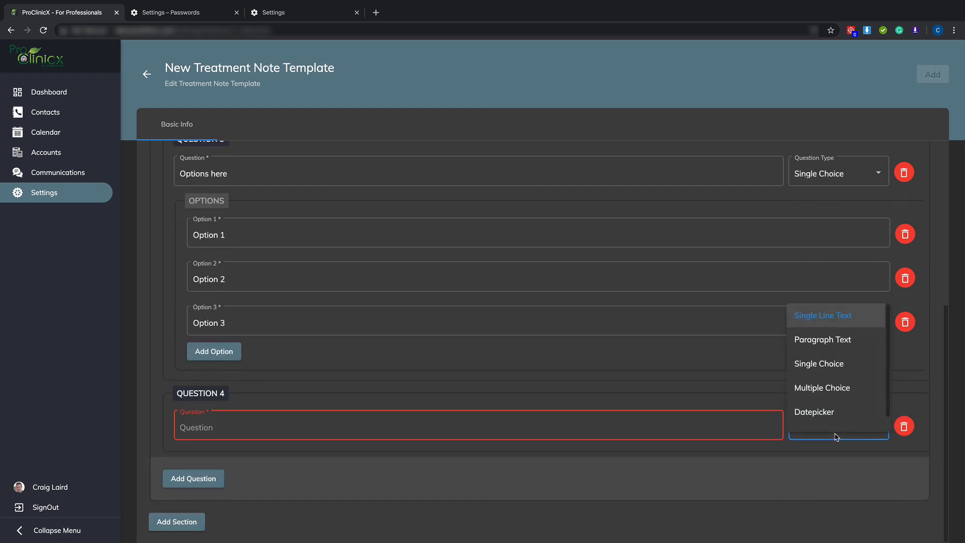
click(849, 390)
click(658, 426)
text(Multiple Question)
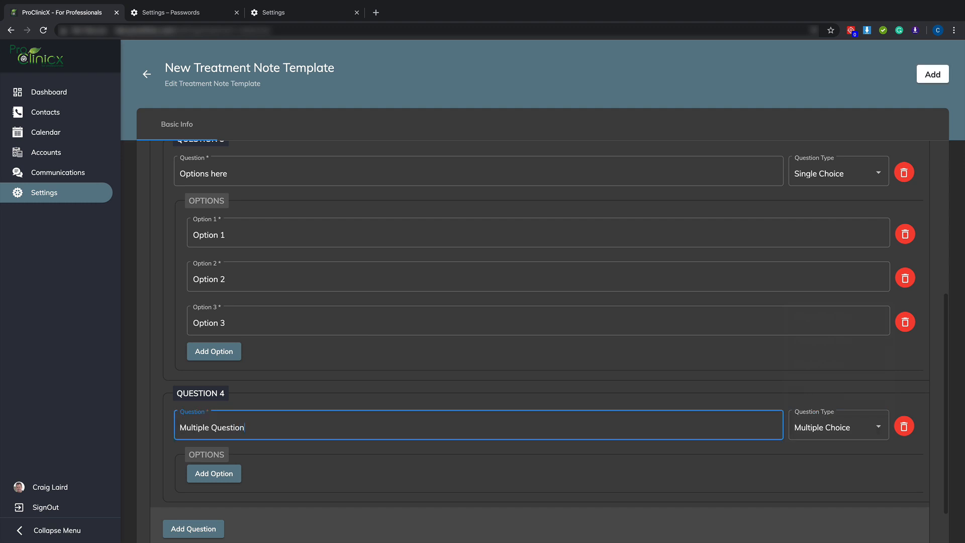
text(s)
Add the answers Foot and Hand to the Multiple Questions question
click(210, 475)
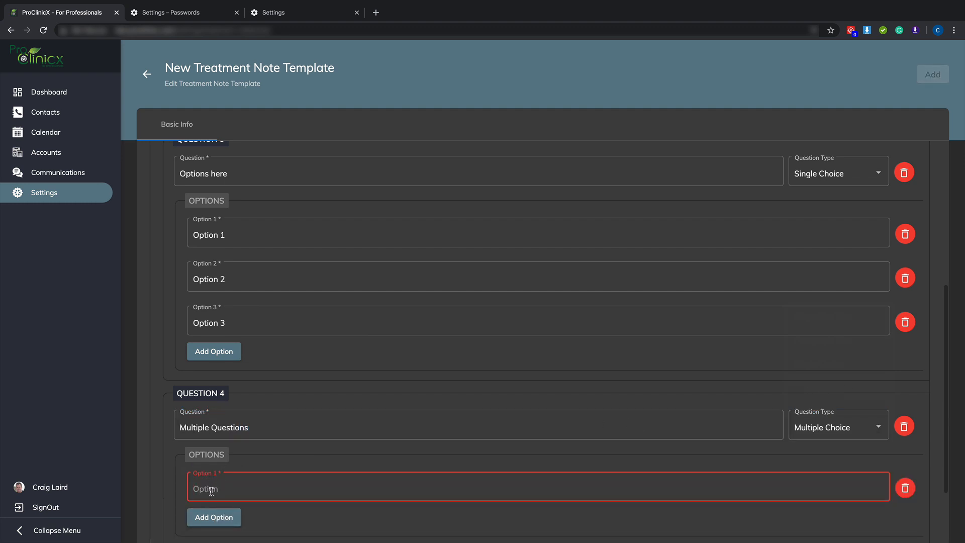
text(Foot)
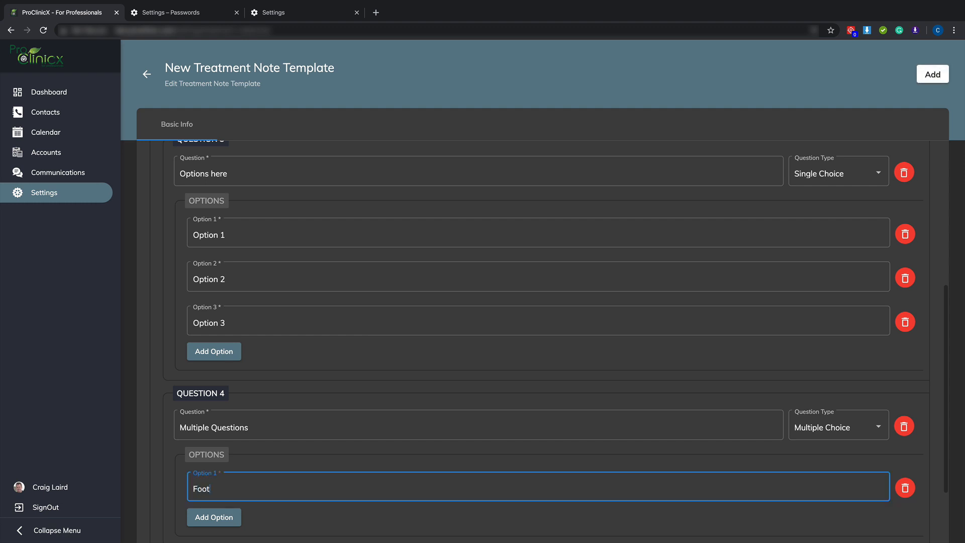
click(199, 522)
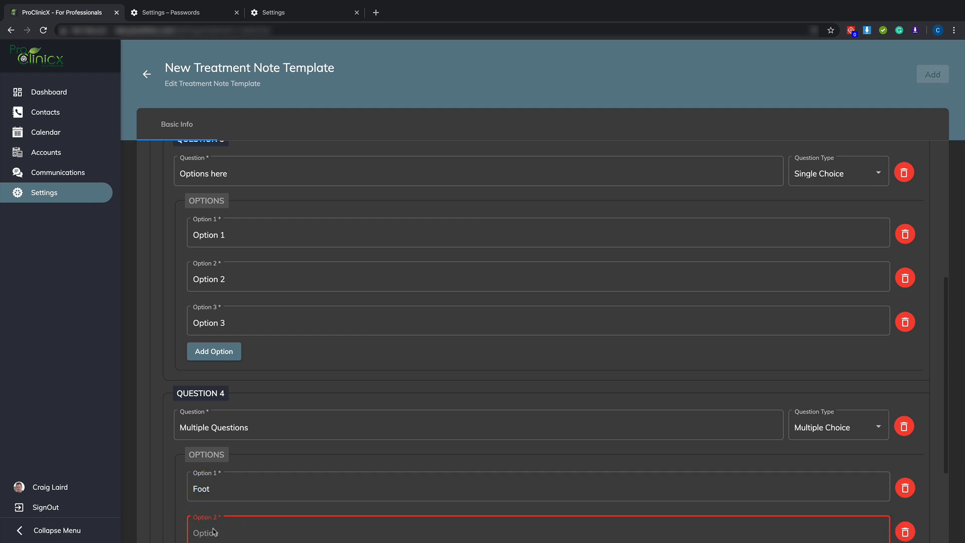
text(Hand)
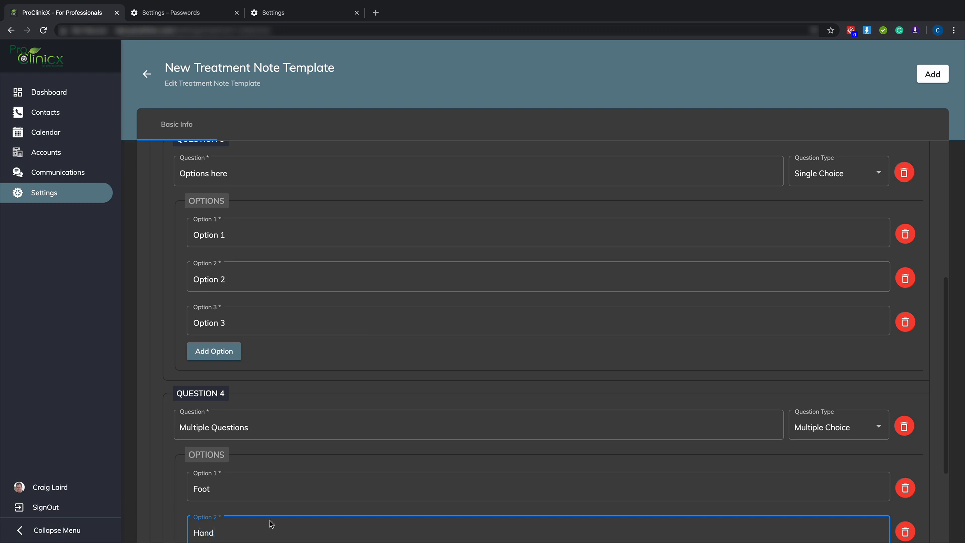
Add a third answer labelled Leg to the Multiple Questions question
scroll(272, 524, down, 1)
scroll(251, 453, down, 2)
click(215, 421)
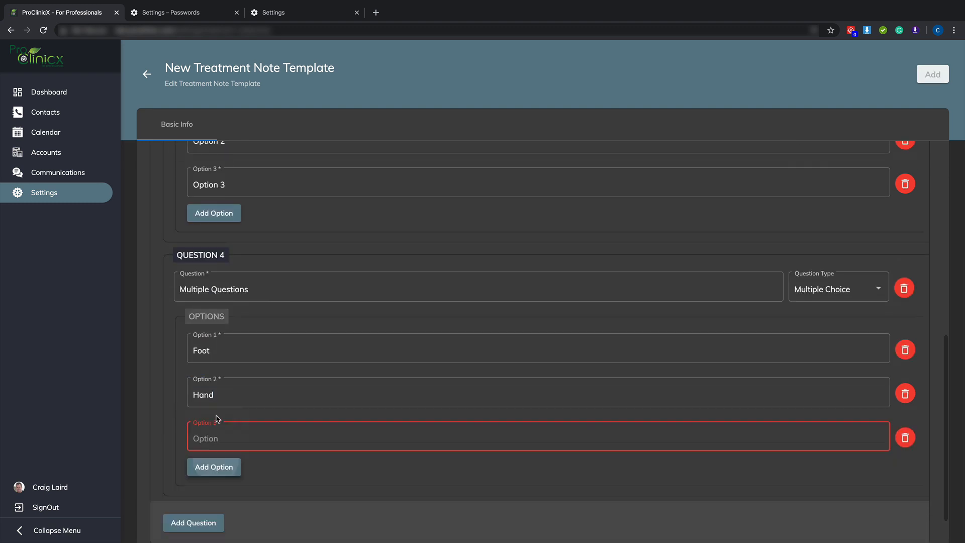
text(Leg)
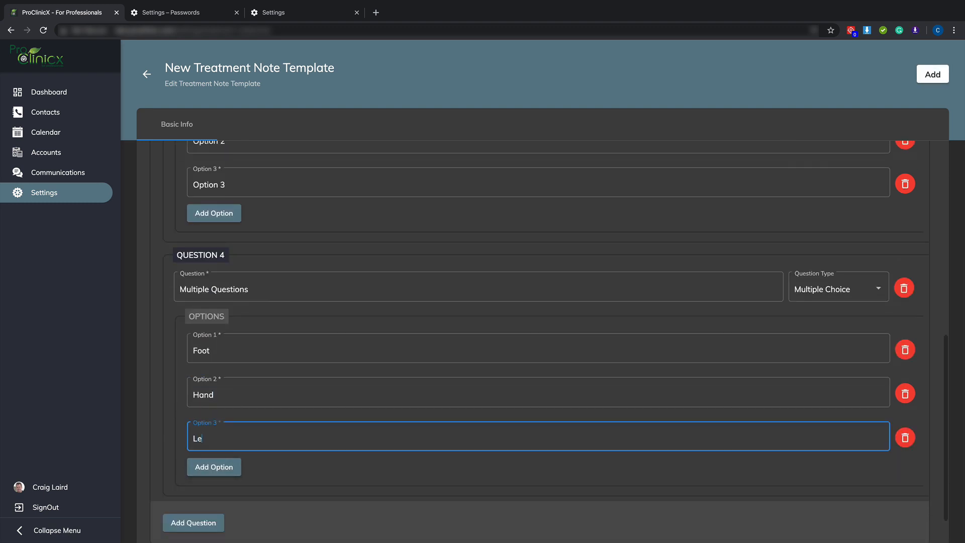
Add a fifth question named Date with the question type Datepicker
click(193, 523)
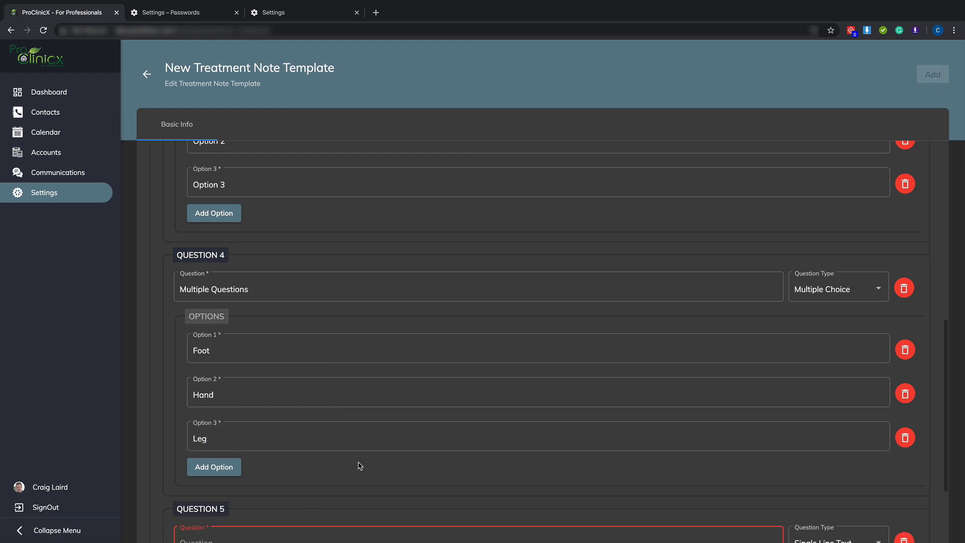
scroll(360, 457, down, 2)
click(326, 424)
text(Date)
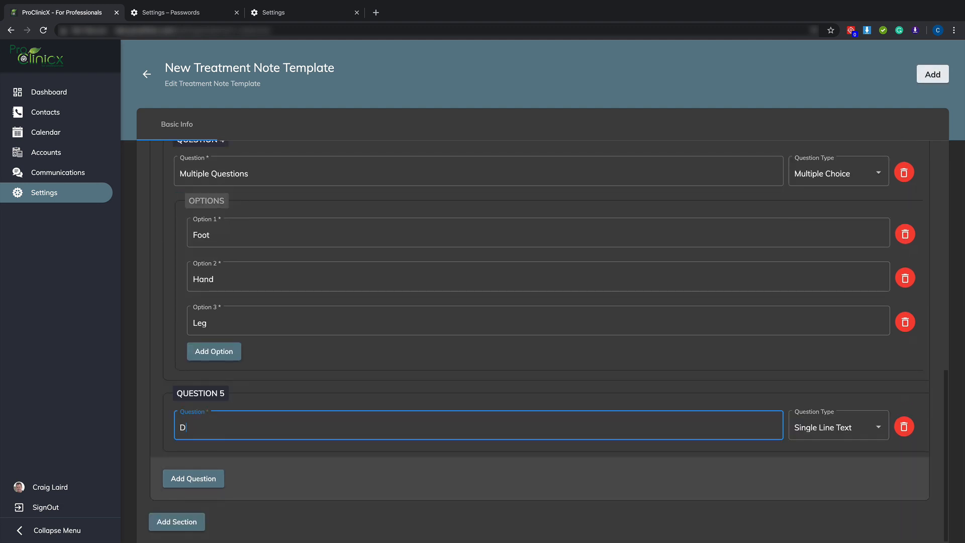
click(838, 424)
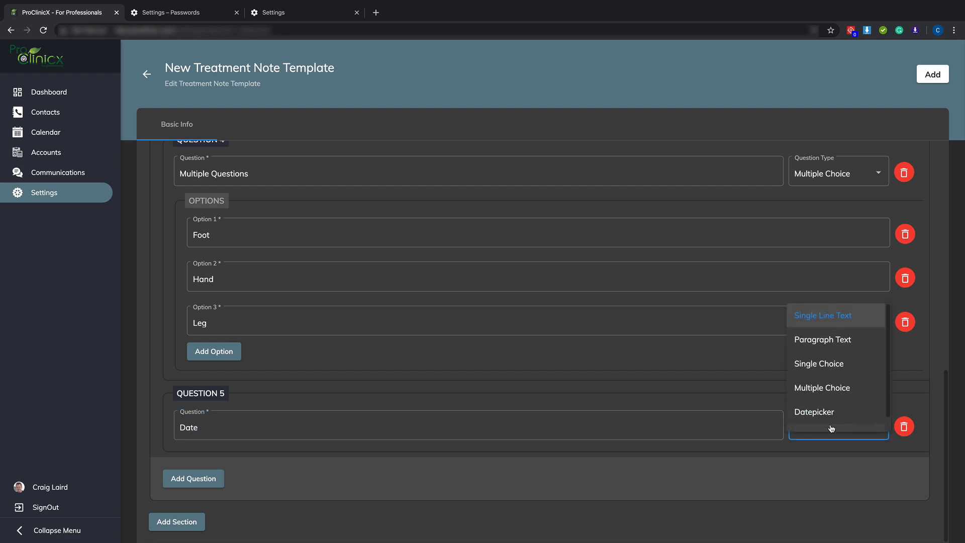
click(819, 409)
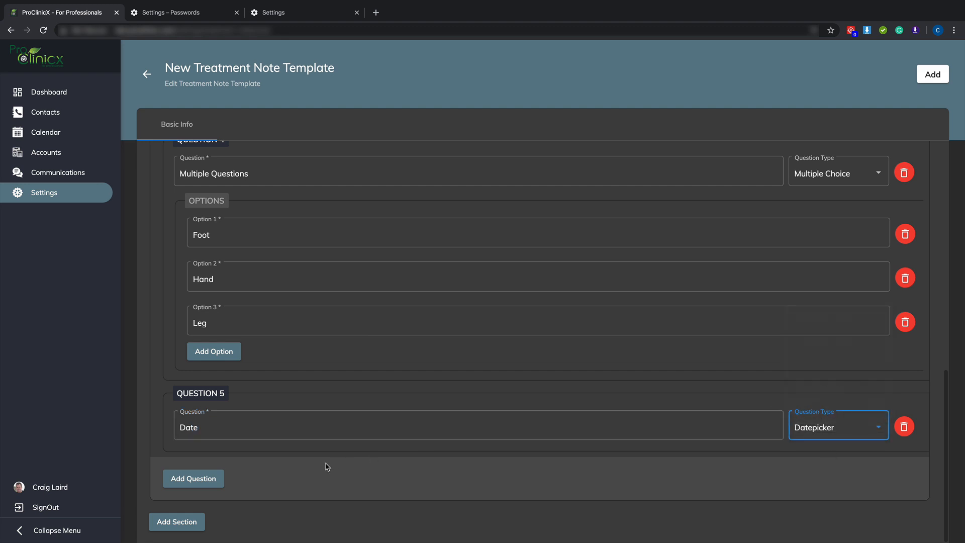
Add a second section to the template and name it Drawing
click(169, 522)
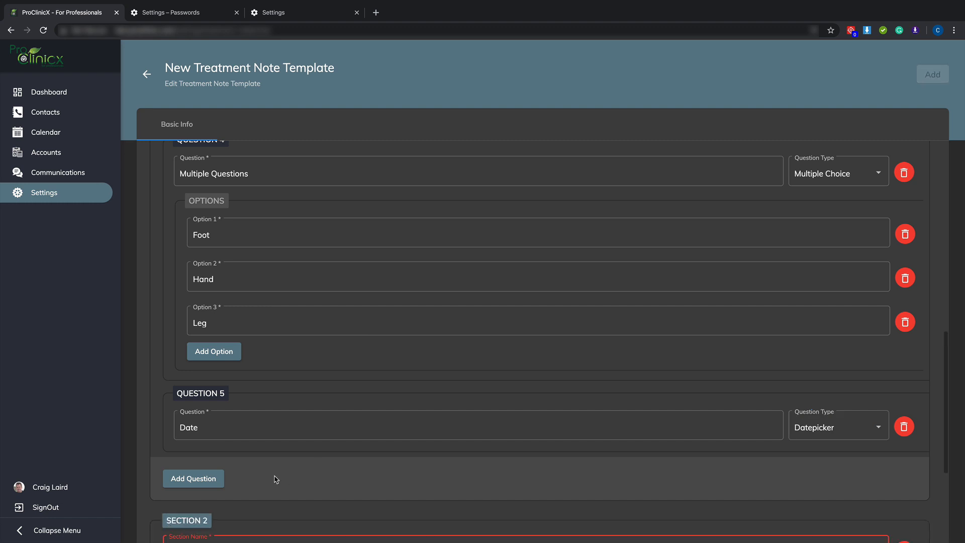
scroll(279, 479, down, 4)
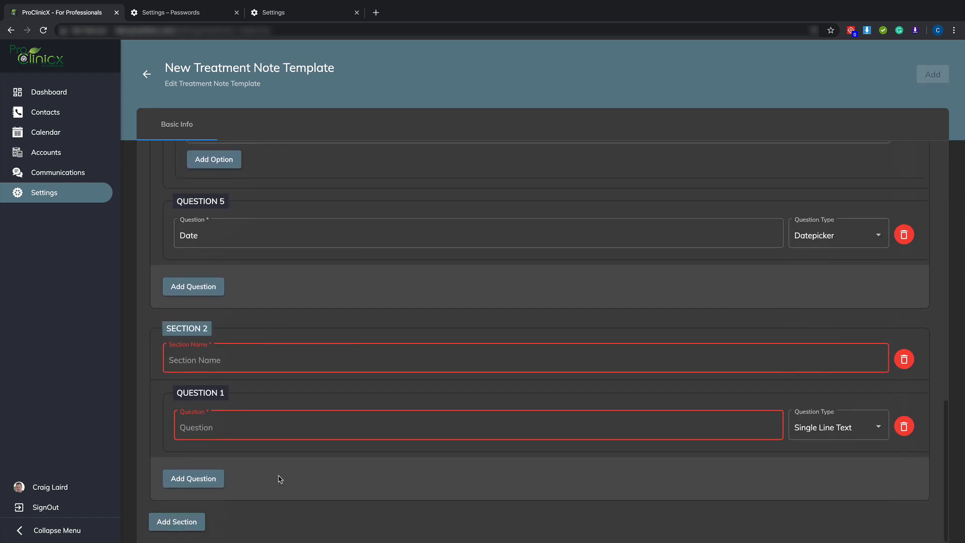
click(226, 360)
text(Drawing)
Set the Drawing section's first question to the type Body Charts and name it Body
click(234, 424)
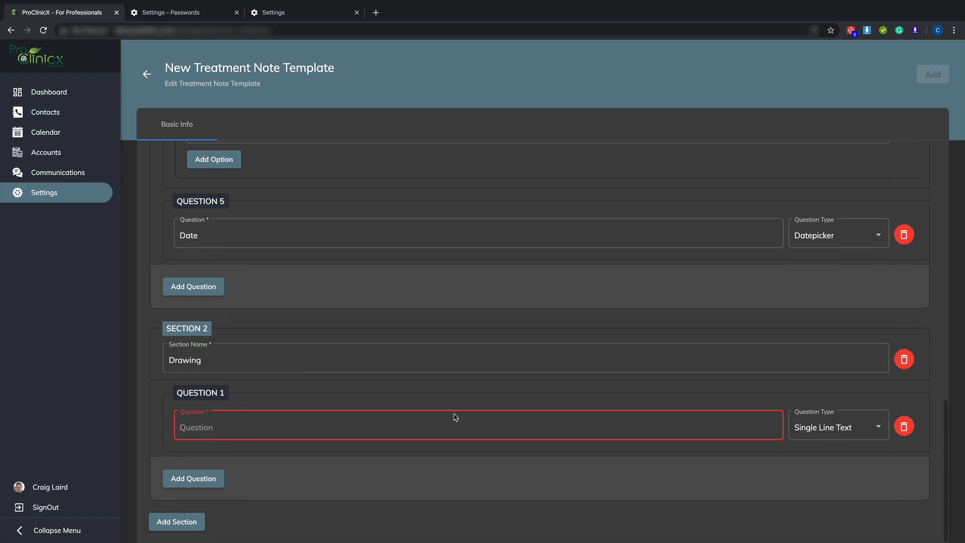
click(835, 426)
scroll(846, 405, down, 1)
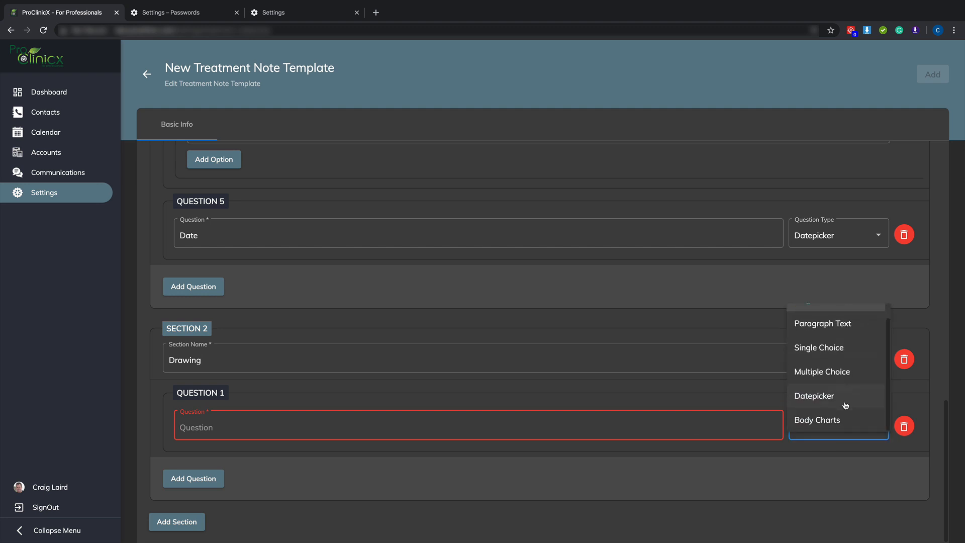
click(825, 421)
click(560, 426)
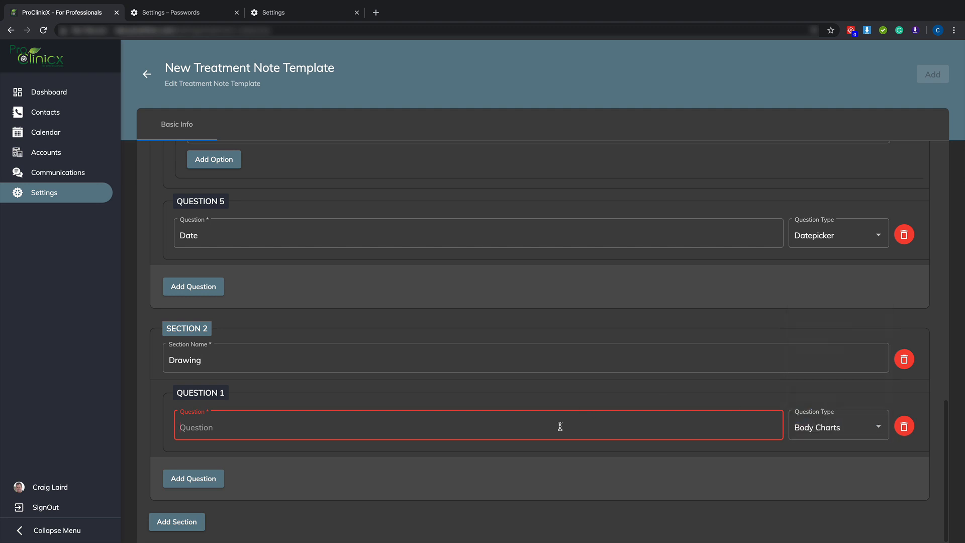
text(Body)
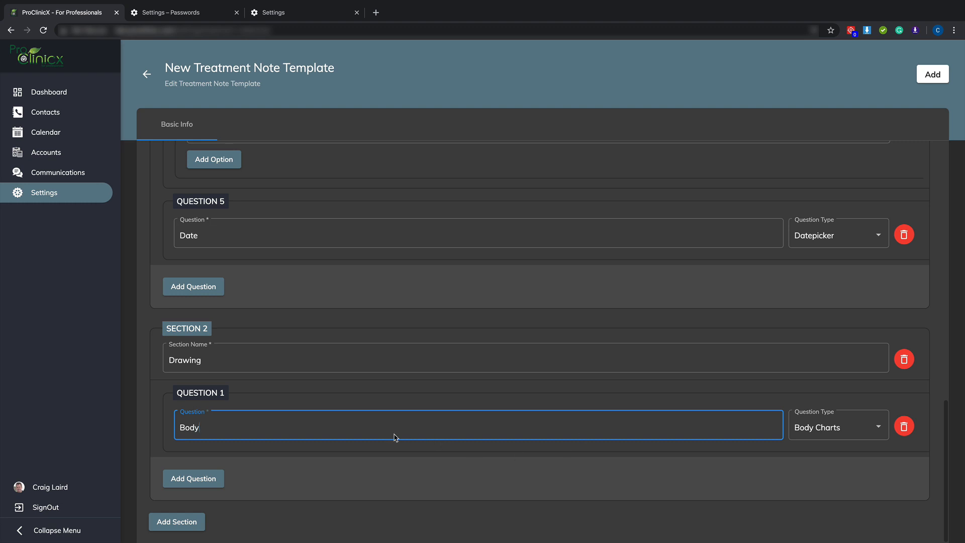
Review both sections of the Info template and add it to the treatment note templates
scroll(351, 303, up, 6)
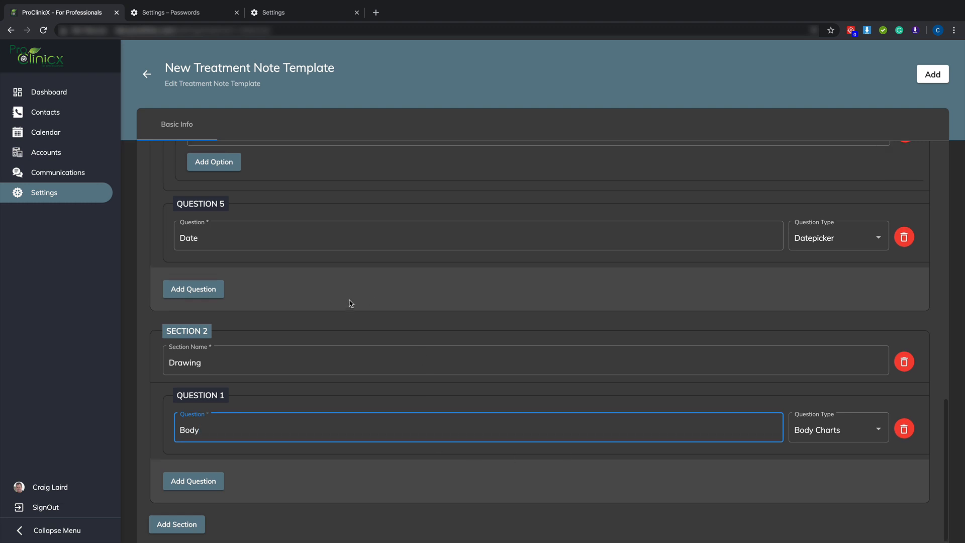
scroll(351, 303, up, 8)
scroll(351, 303, down, 6)
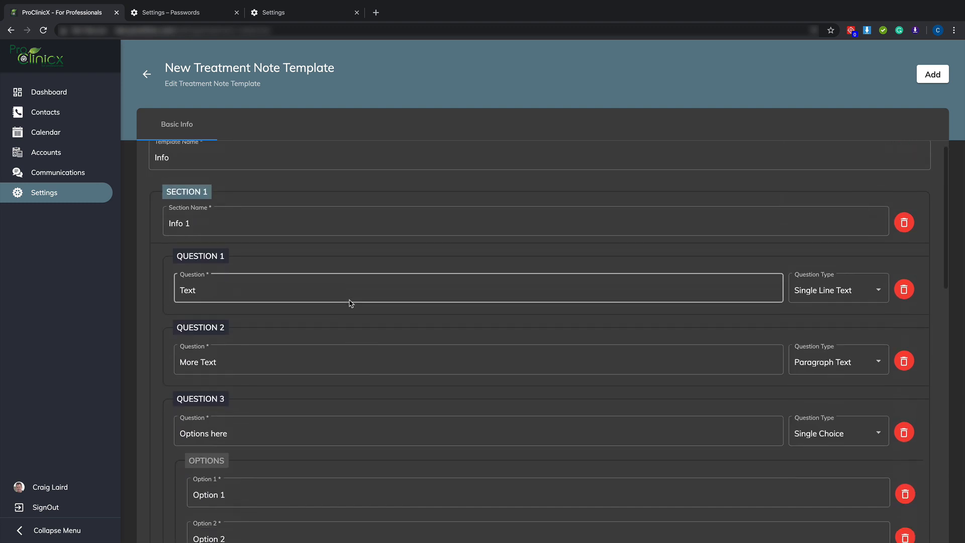
scroll(350, 303, down, 8)
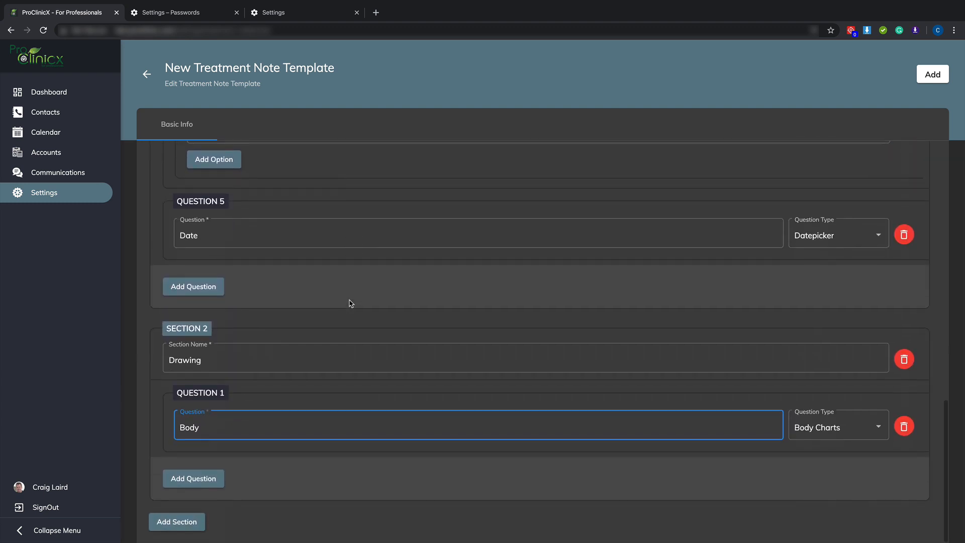
scroll(351, 303, up, 2)
scroll(351, 303, up, 10)
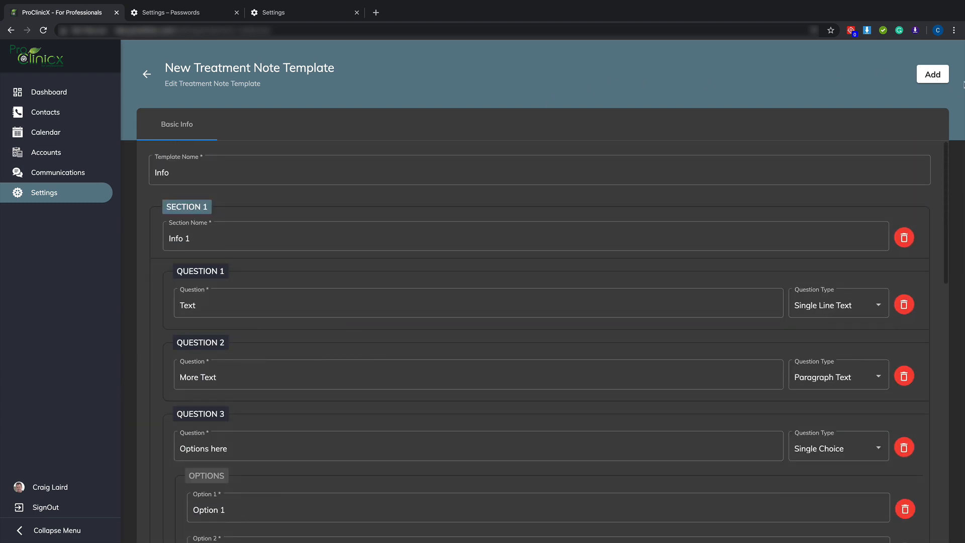
click(923, 77)
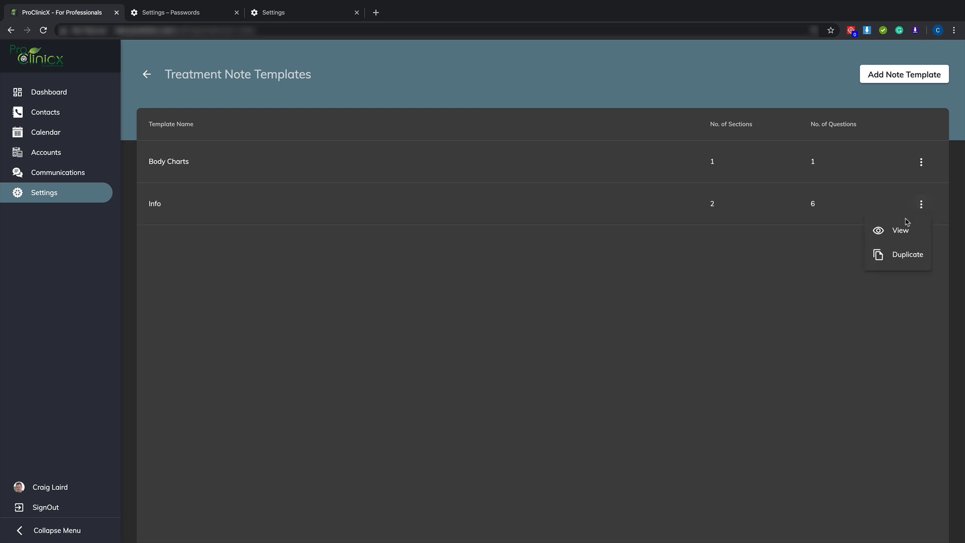
View the sections, questions and answers of the saved Info template, then close the preview
click(892, 230)
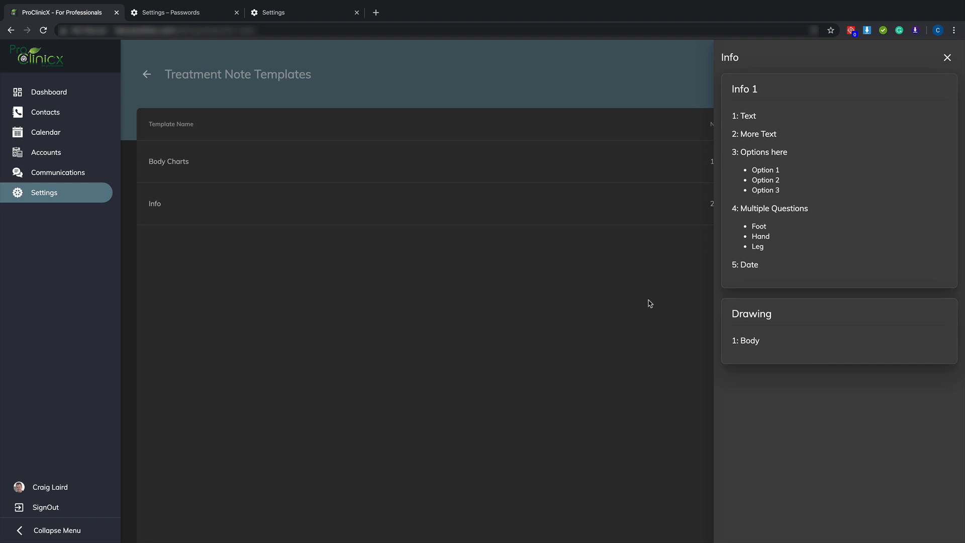
click(947, 59)
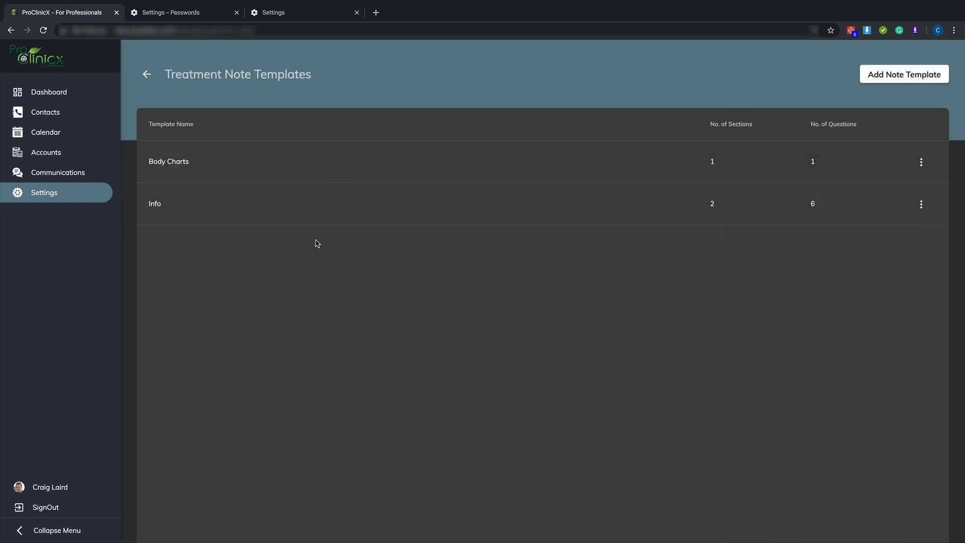
Duplicate the Info template and look through the copied sections and questions
click(922, 205)
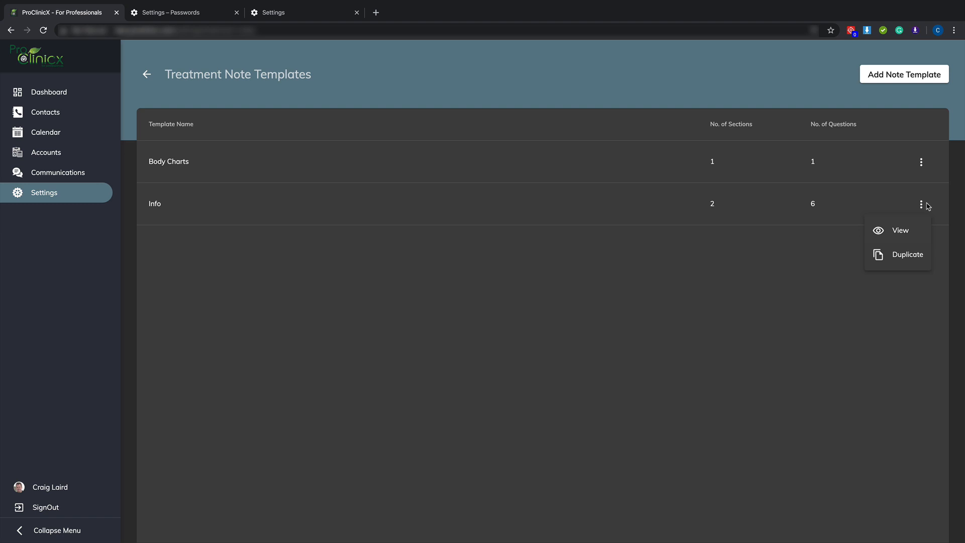
click(891, 255)
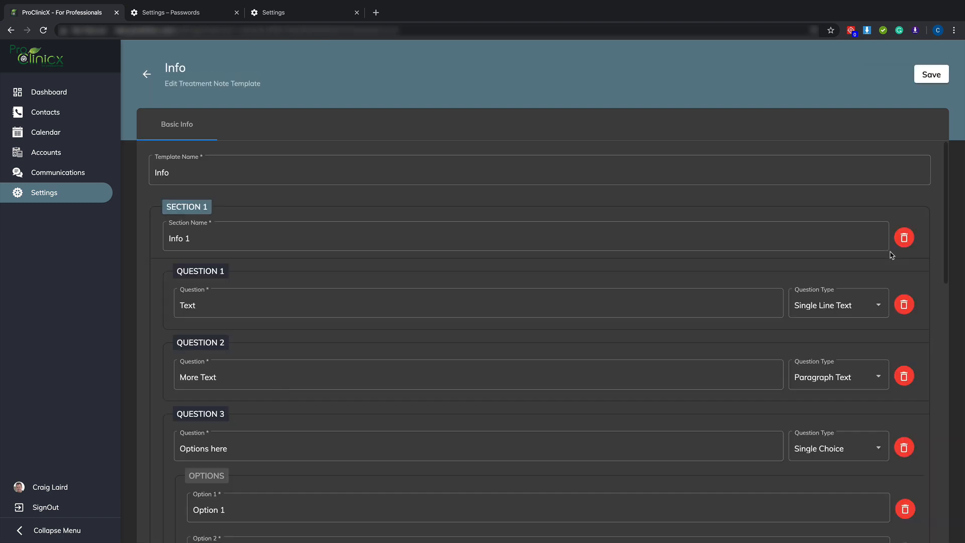
scroll(792, 289, down, 6)
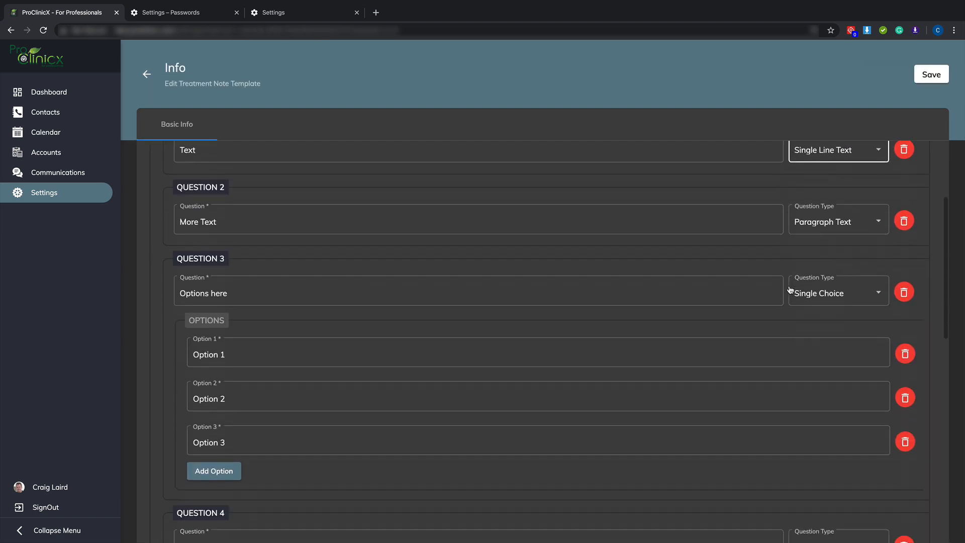
scroll(791, 290, down, 8)
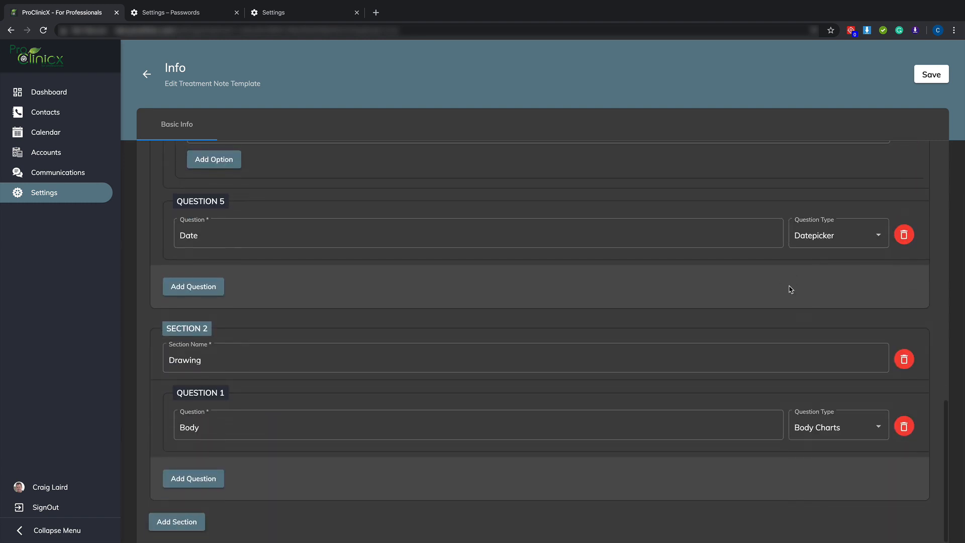
scroll(791, 289, up, 14)
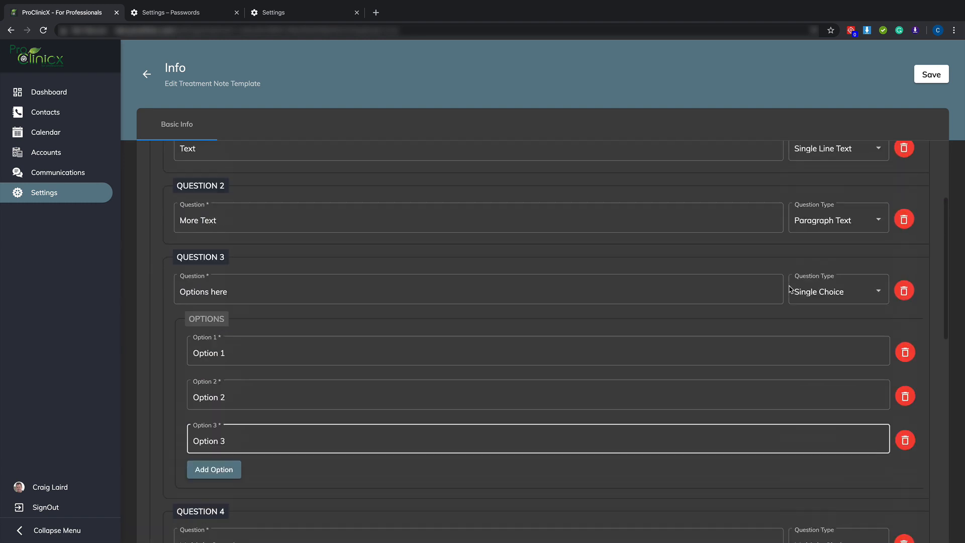
scroll(790, 289, down, 14)
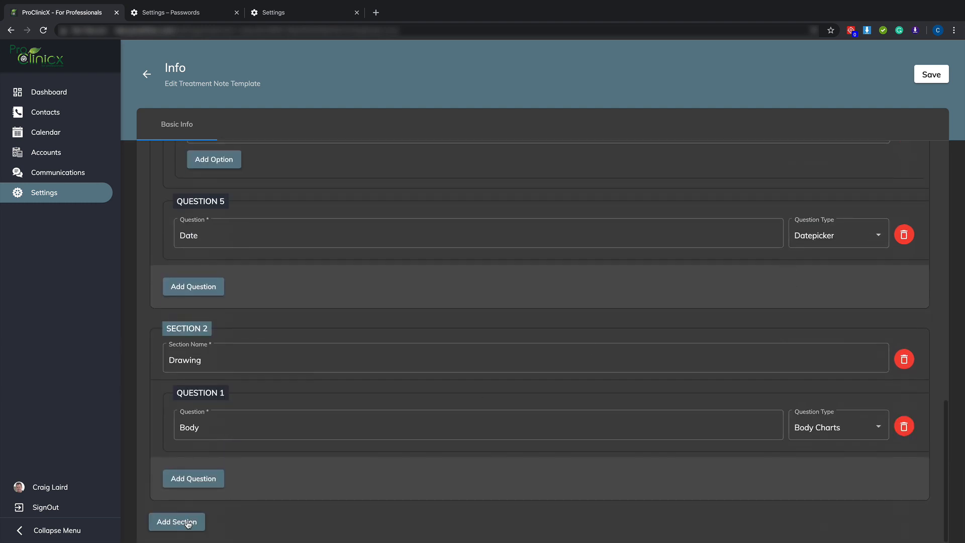
Add a second question named Drawing 2 with the type Body Charts to the Drawing section
click(199, 480)
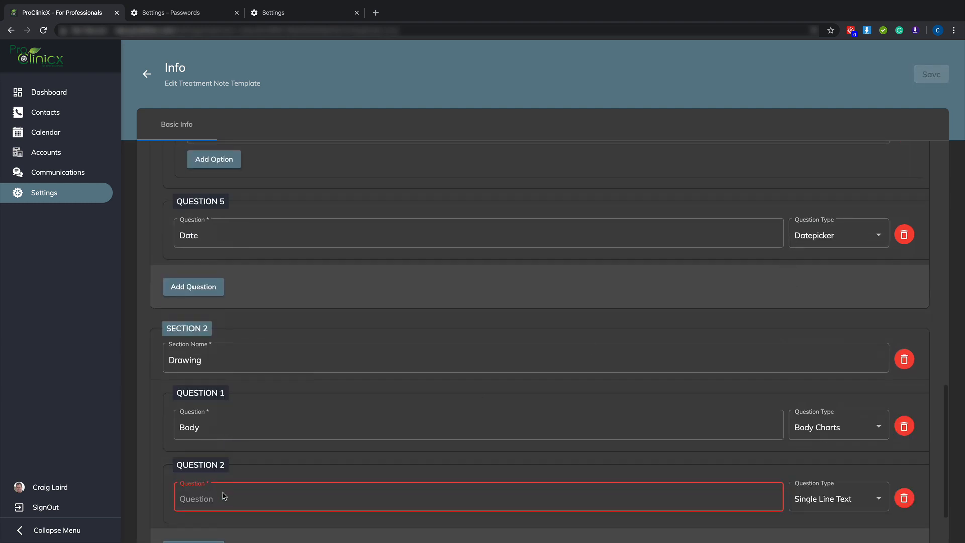
text(Drawing 2)
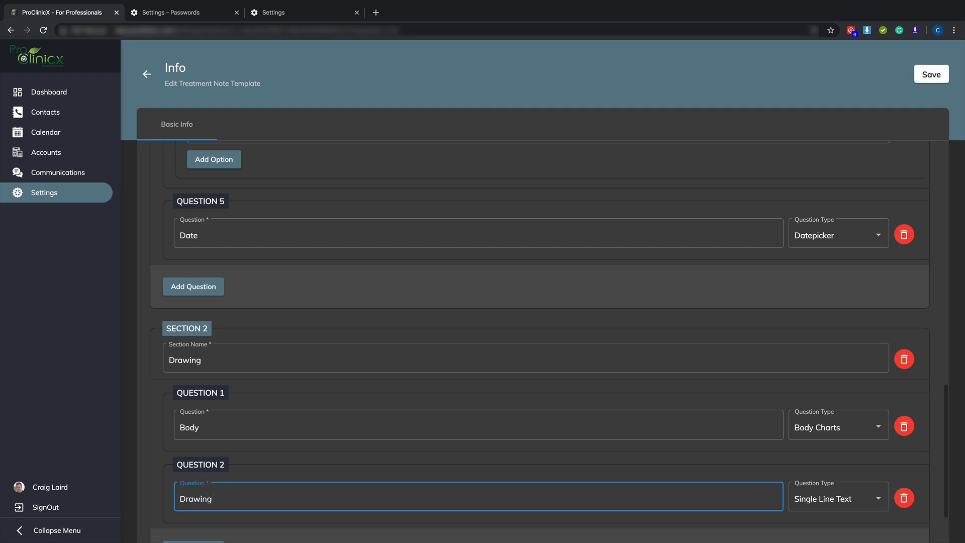
click(822, 498)
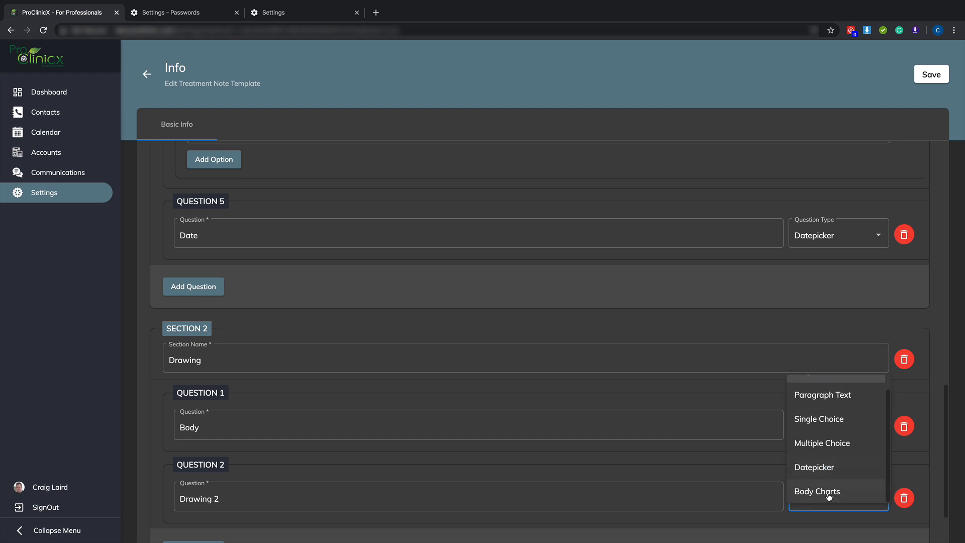
click(828, 495)
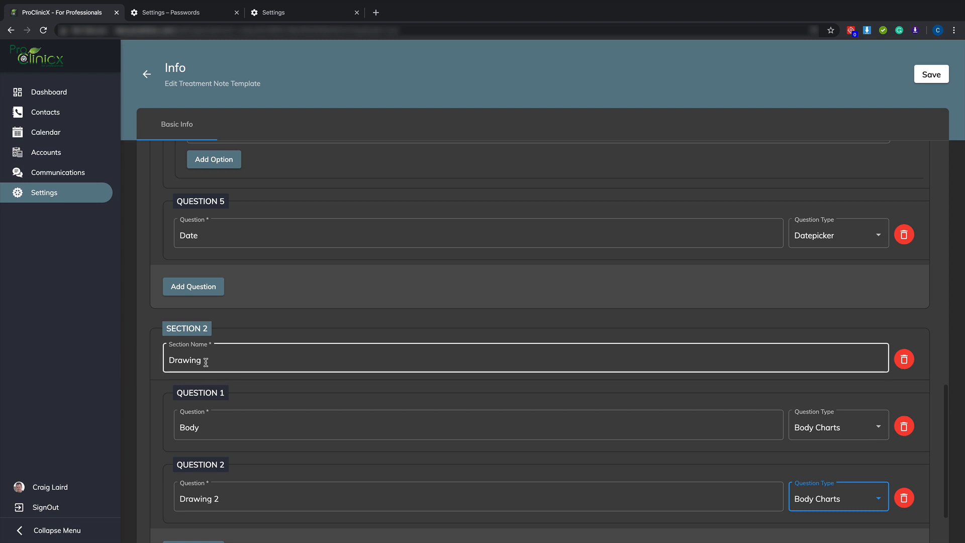
Rename the duplicated template as Info 2 and save it
scroll(206, 361, up, 10)
click(180, 173)
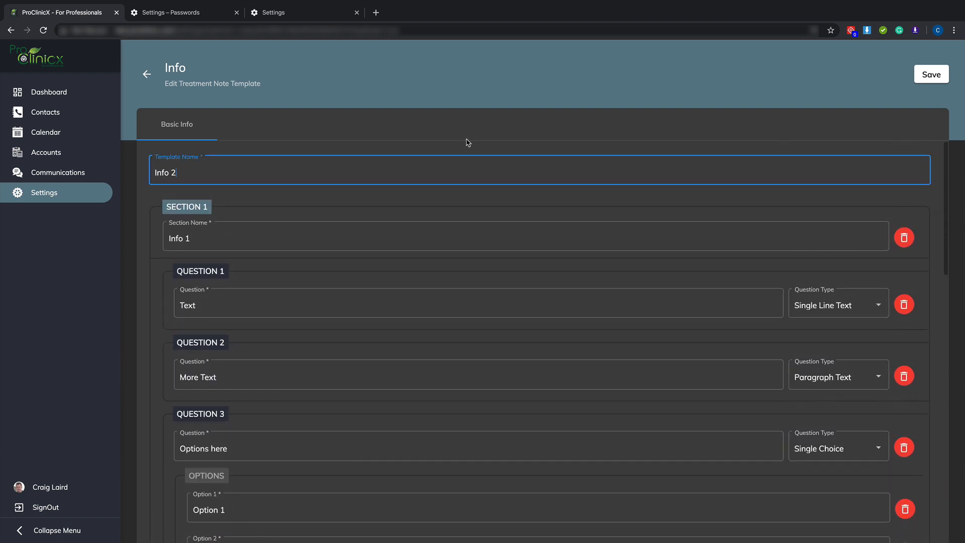
click(936, 78)
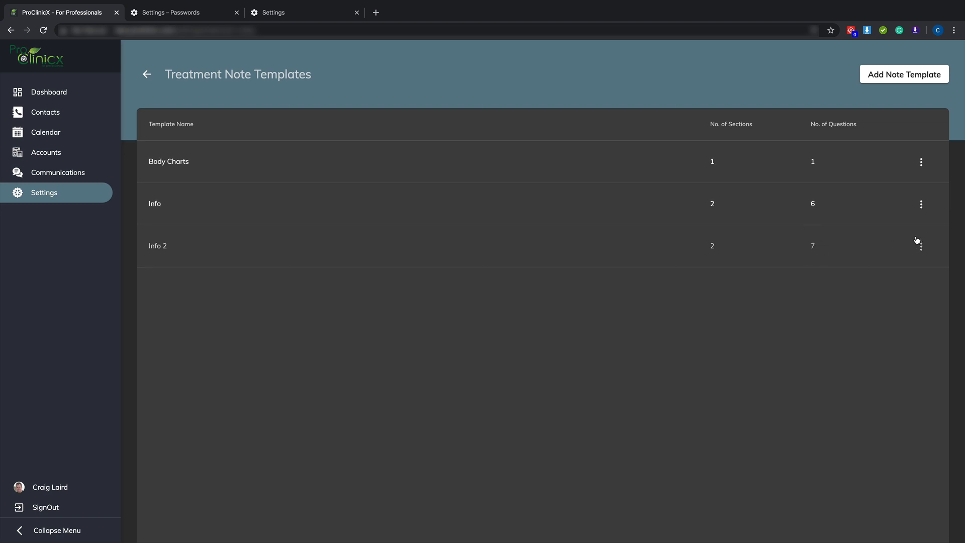
View the sections and questions of the Info 2 template and close the preview
click(921, 248)
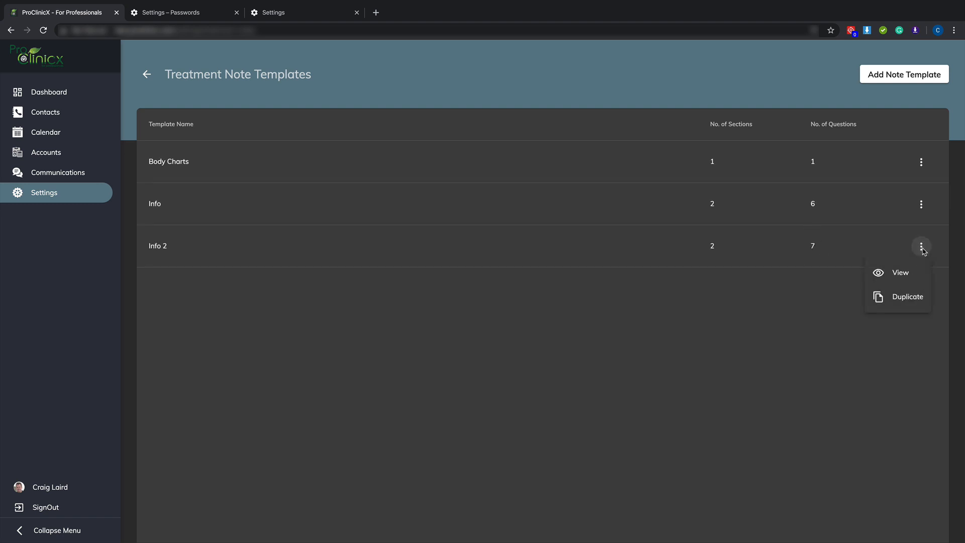
click(900, 276)
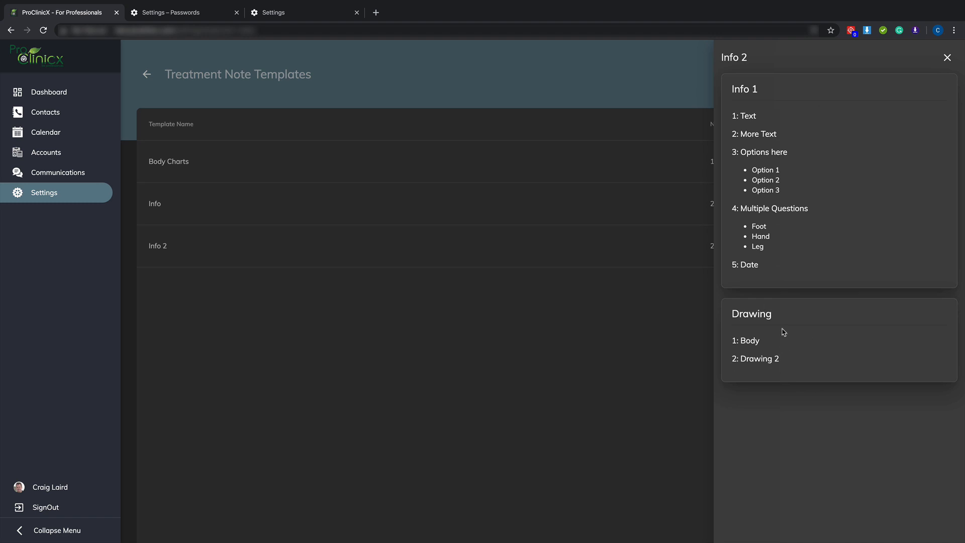
click(947, 59)
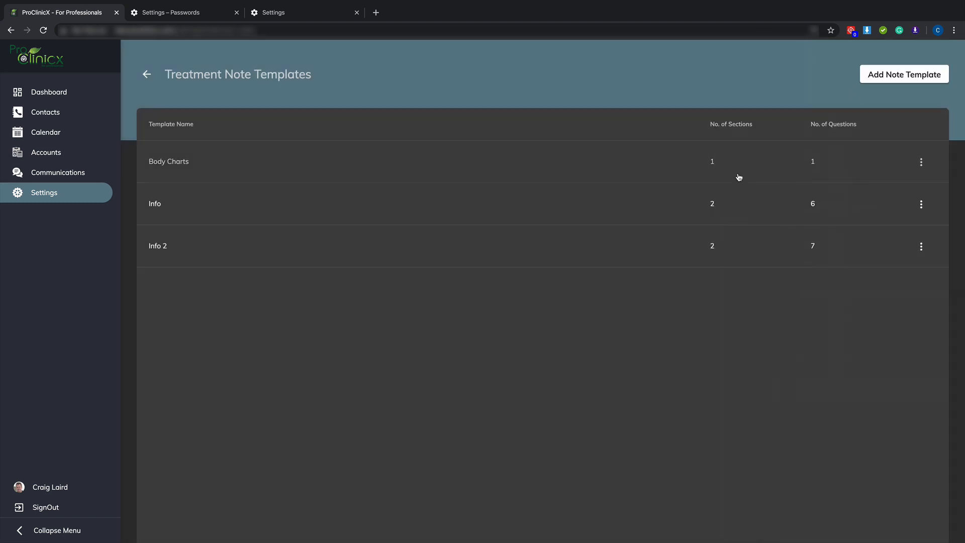
Open the treatment notes of the first patient in the contacts list
click(44, 112)
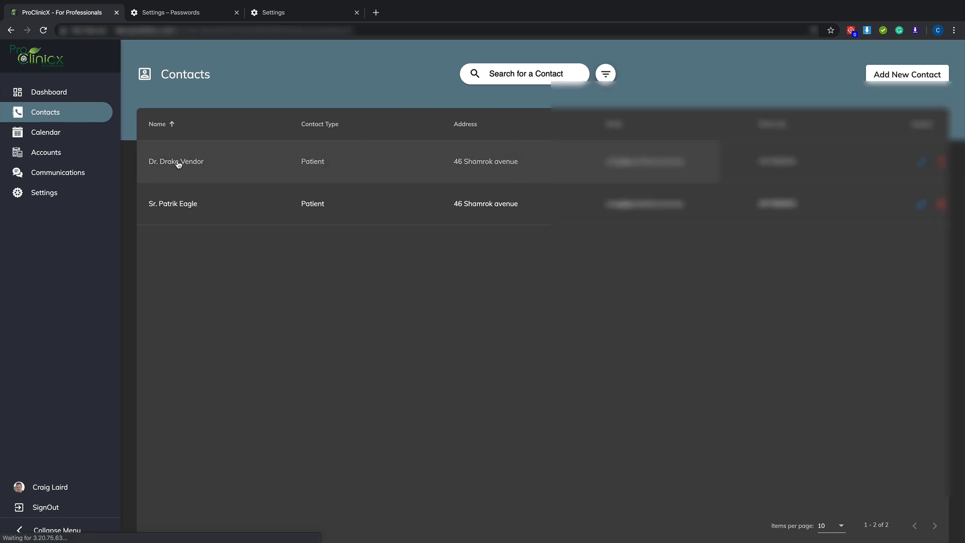
click(177, 162)
click(172, 58)
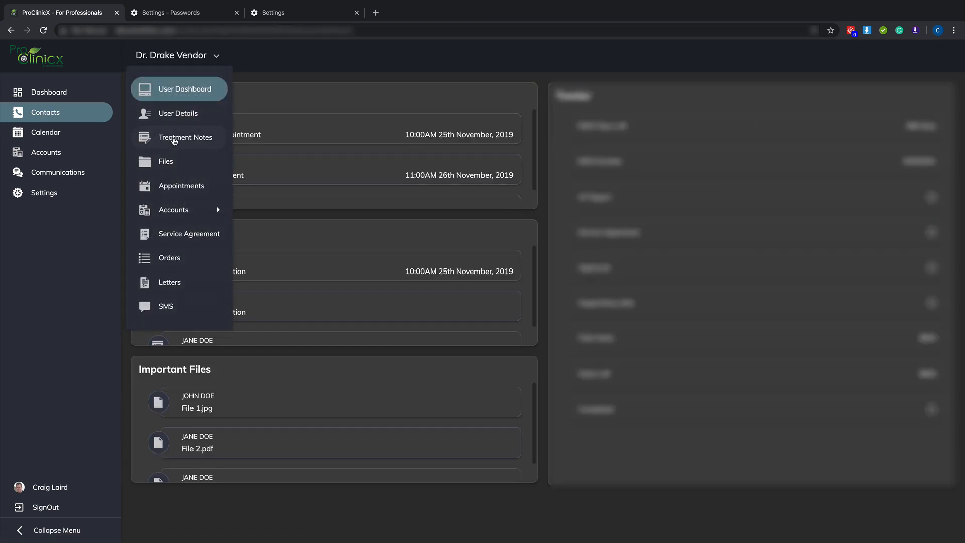
click(174, 141)
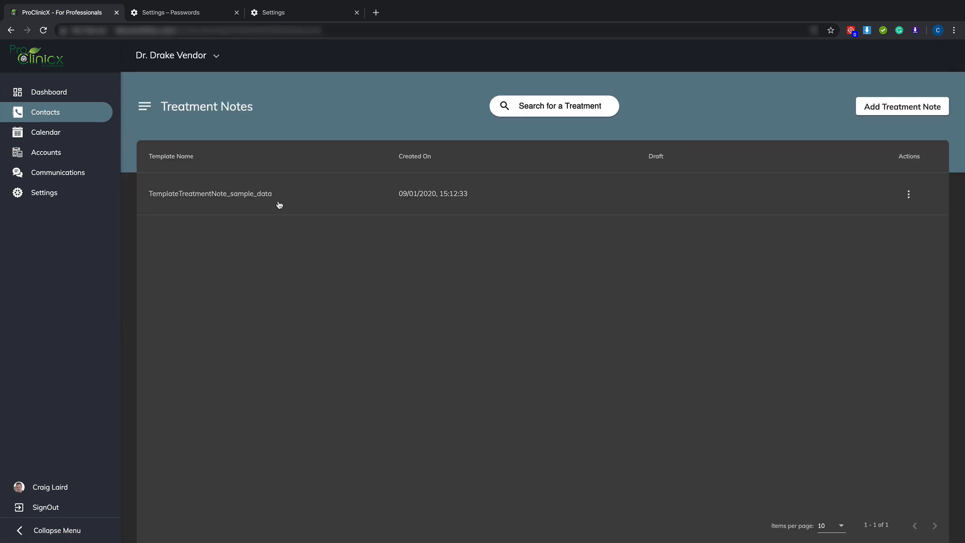
Start a treatment note from the Info template, look through its questions, and leave it without saving
click(915, 110)
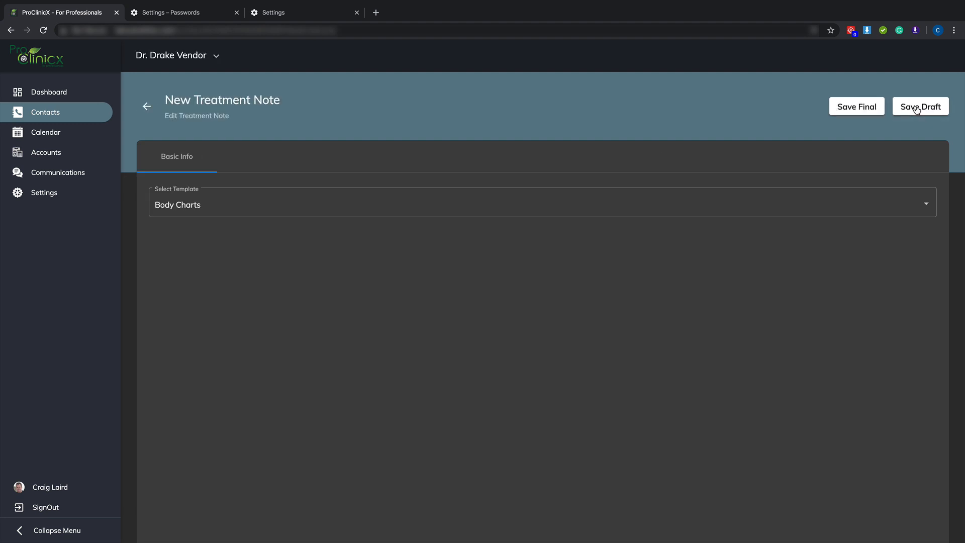
click(211, 208)
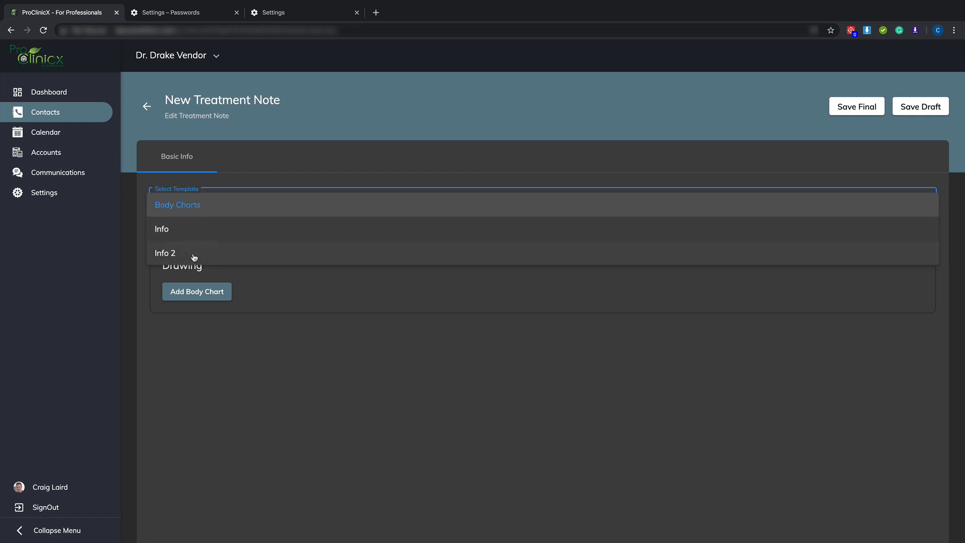
click(162, 230)
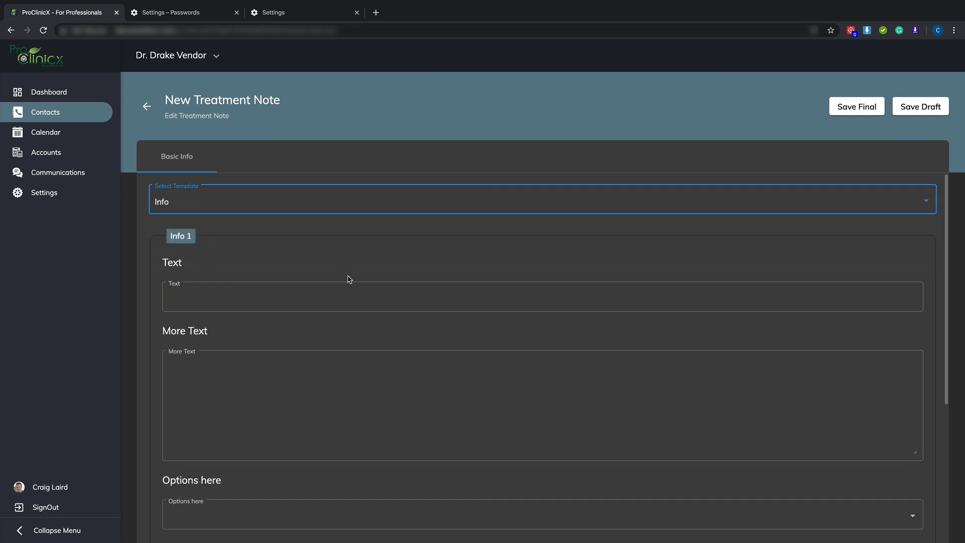
scroll(349, 280, down, 5)
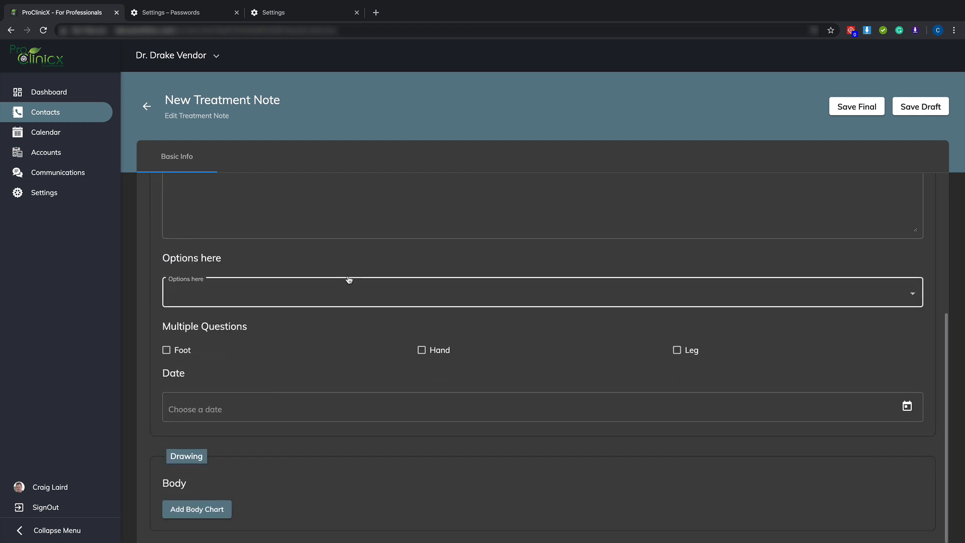
scroll(349, 280, up, 3)
scroll(347, 278, down, 3)
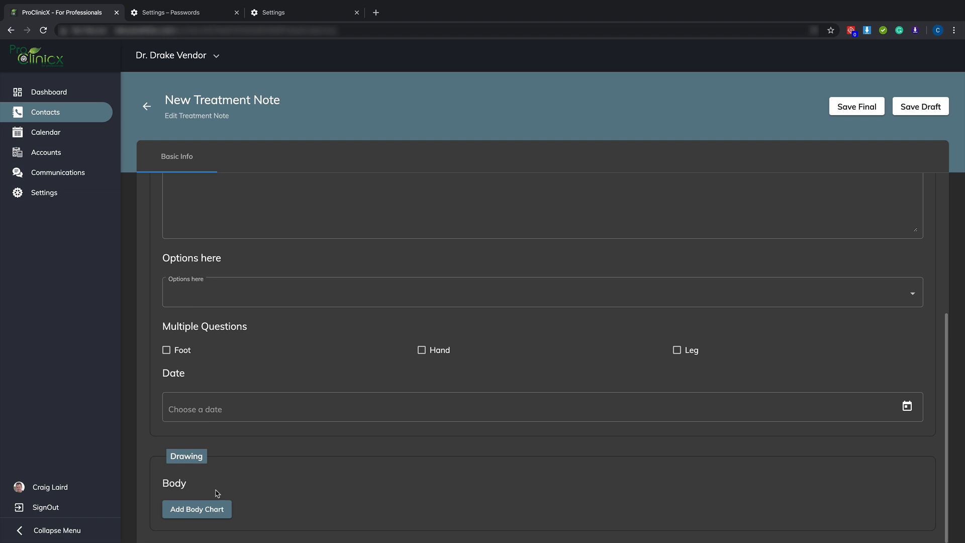
click(146, 106)
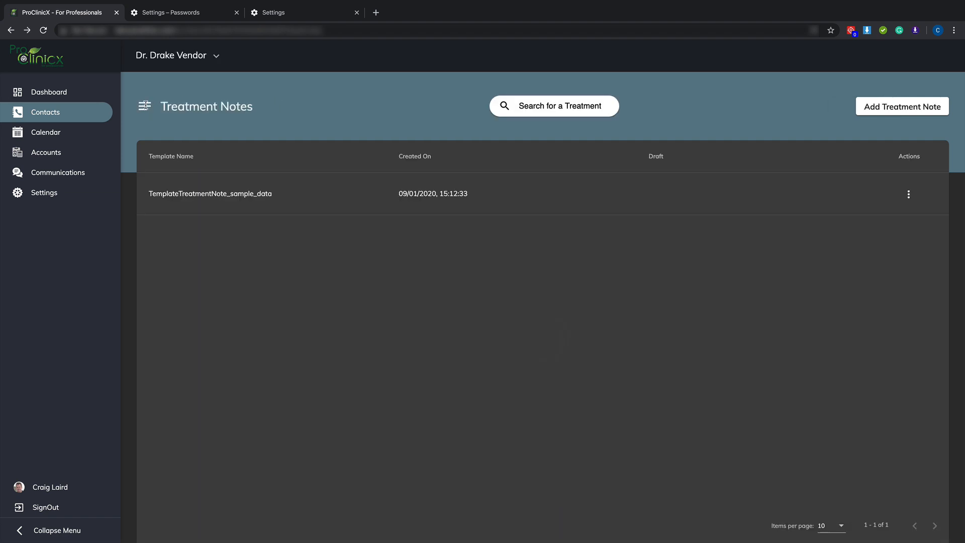
Start a new treatment note from the Info 2 template and look over its sections
click(927, 106)
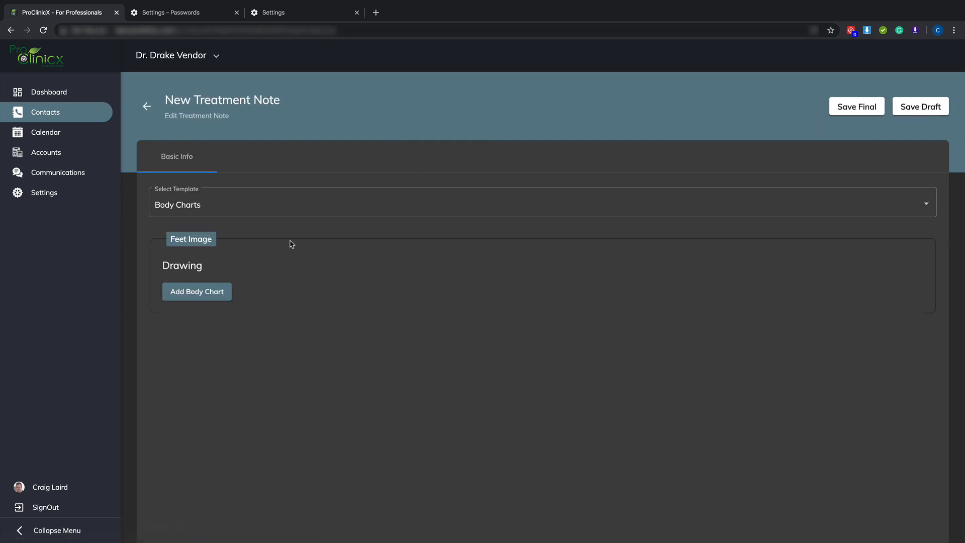
click(190, 210)
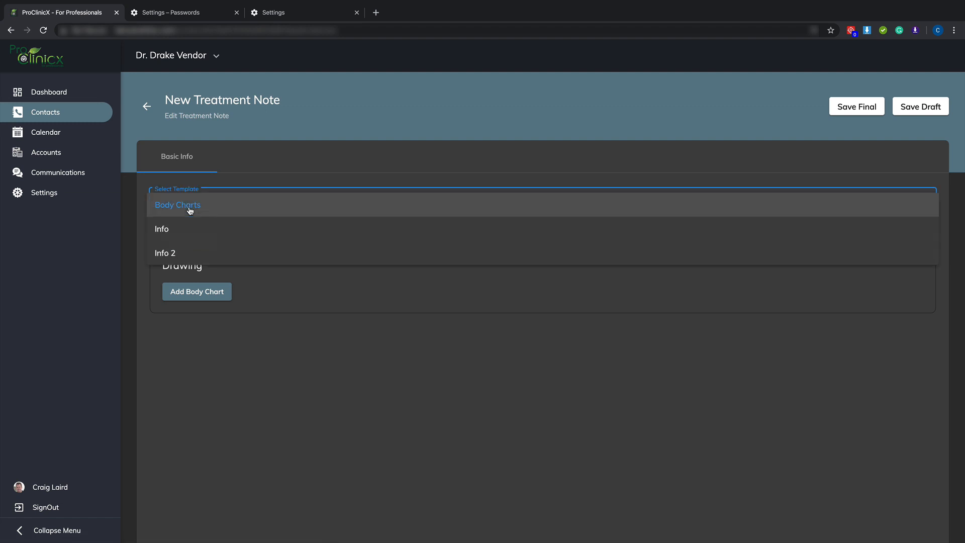
click(181, 257)
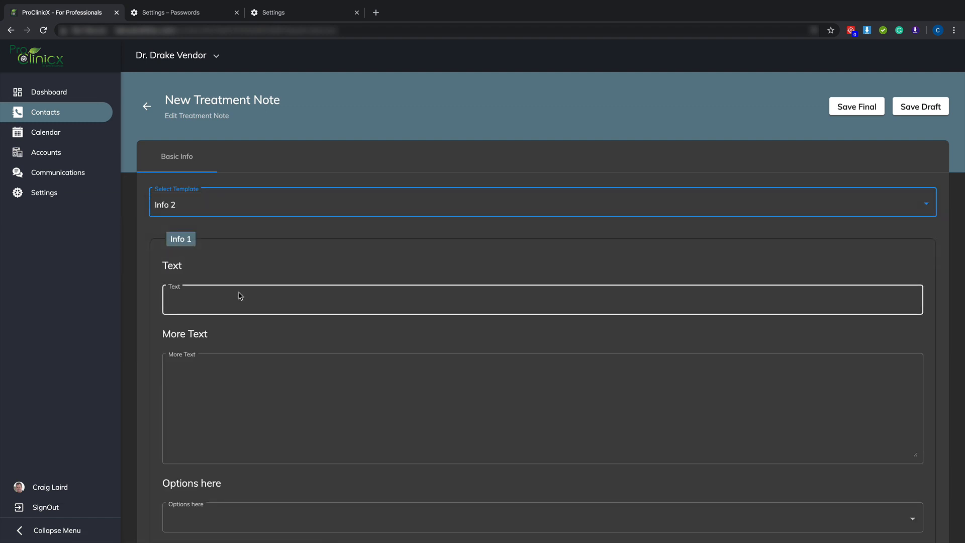
scroll(241, 295, down, 5)
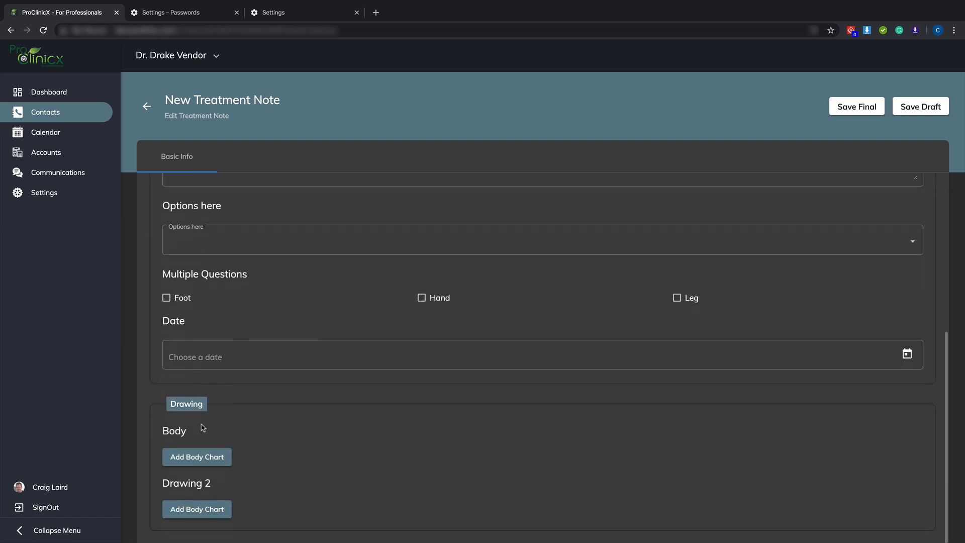
scroll(199, 483, up, 6)
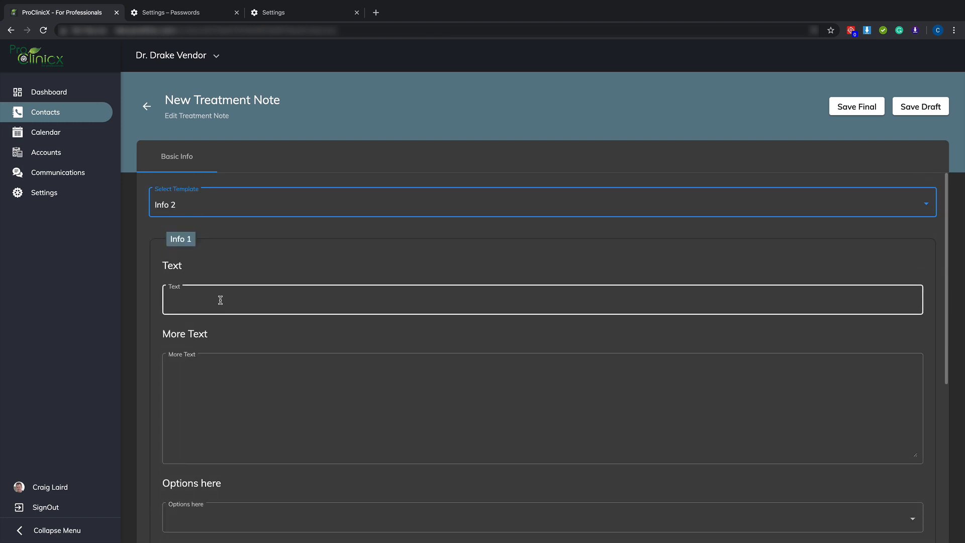
Fill the Text question with "Text" and the More Text question with "Line 1" and "Line 2" separated by a blank line
click(220, 300)
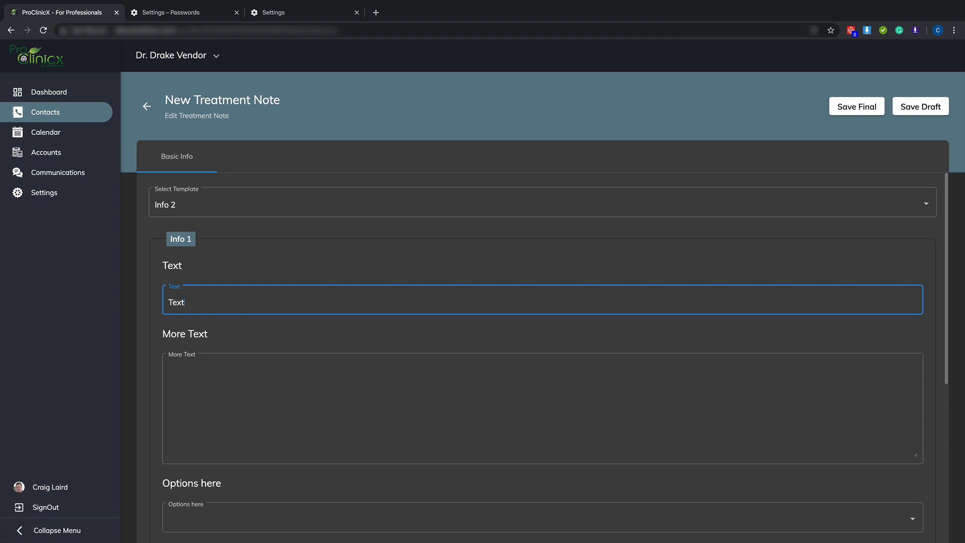
click(263, 378)
text(Line 2)
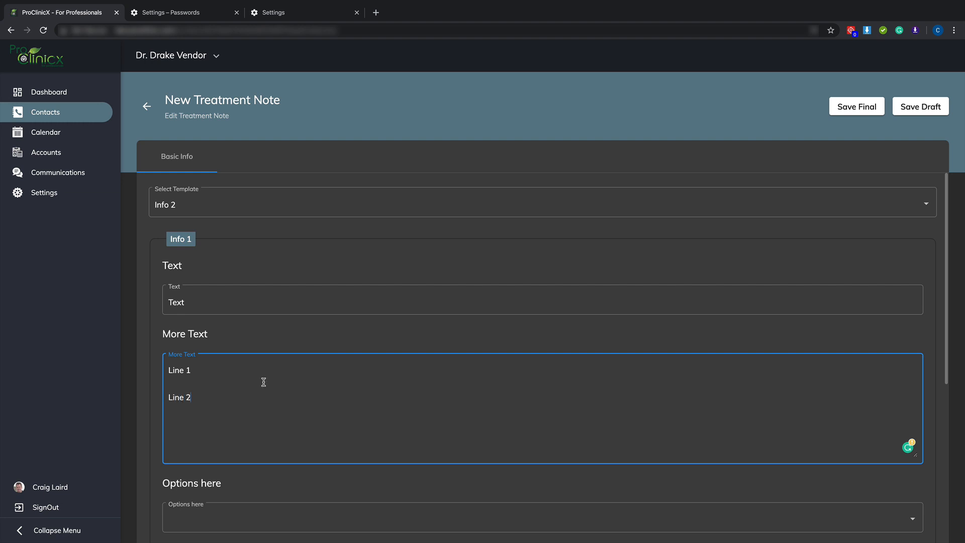
Choose Option 3 for Options here and tick Leg and Foot under Multiple Questions
scroll(264, 382, down, 3)
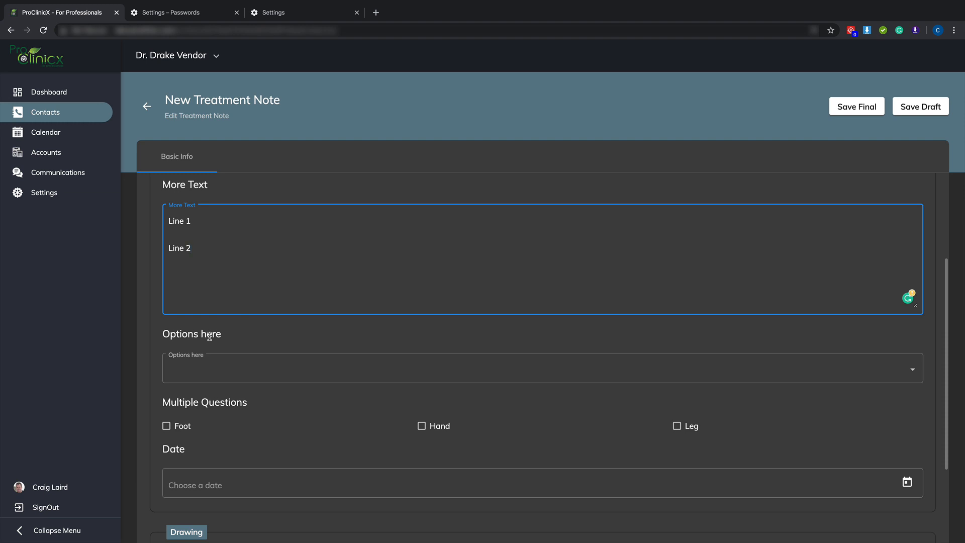
click(224, 374)
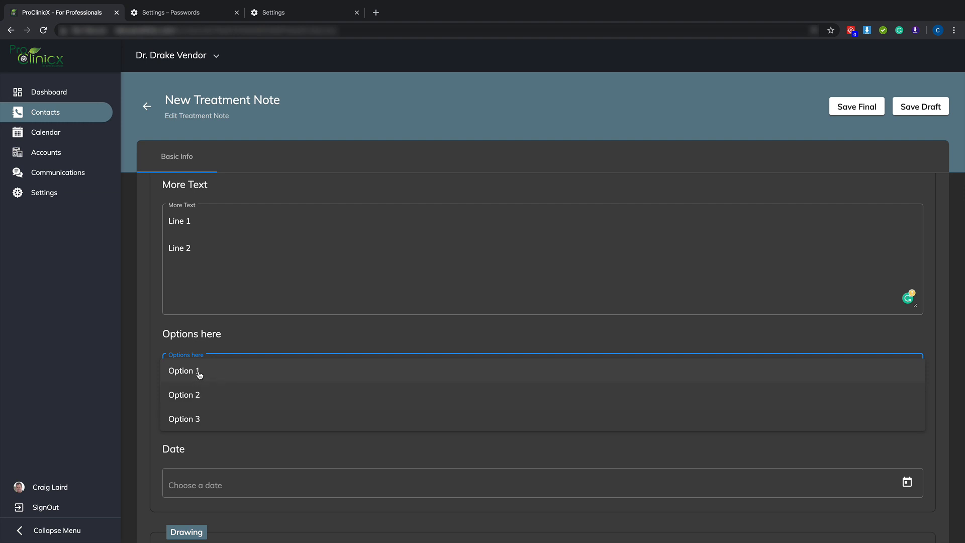
click(197, 419)
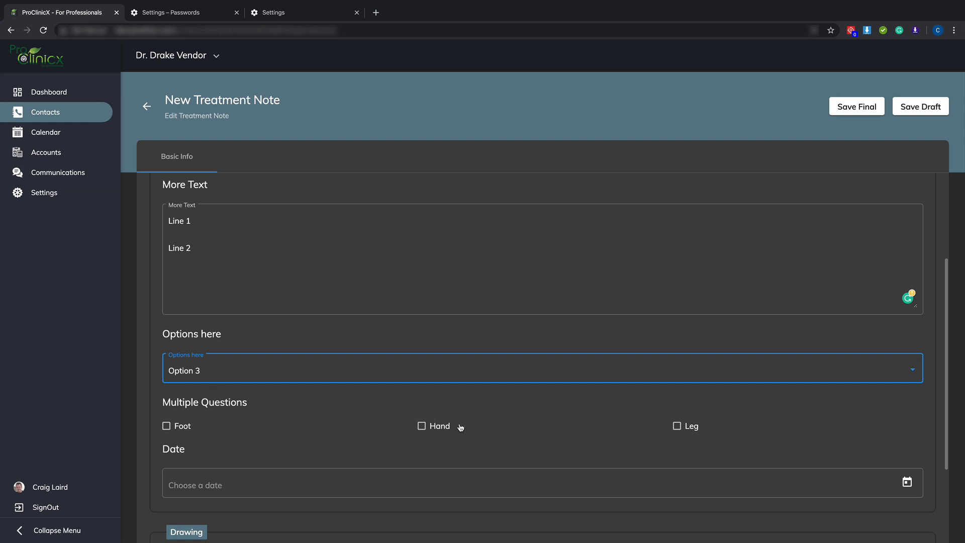
click(677, 425)
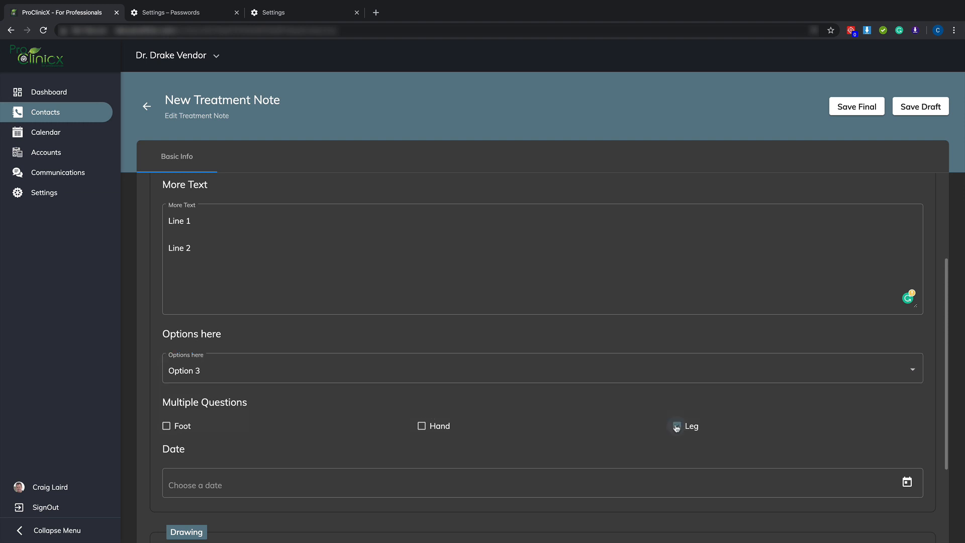
click(166, 427)
Set the note's Date question to 11 January 2020
scroll(307, 417, down, 3)
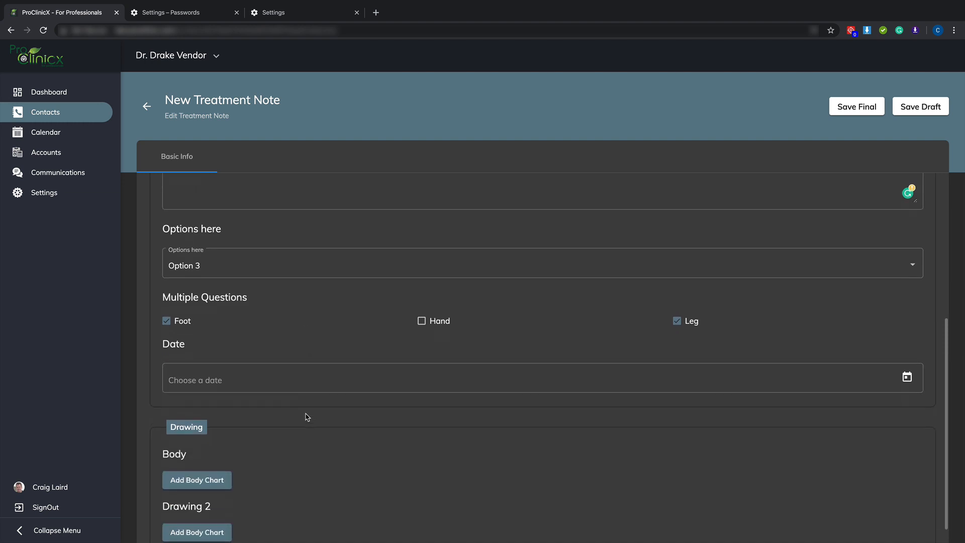
click(911, 368)
click(915, 371)
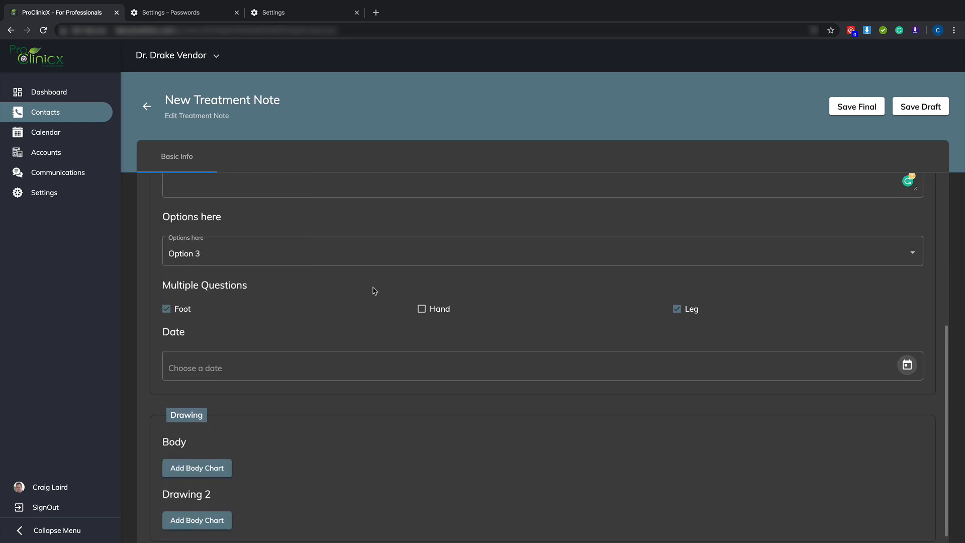
click(906, 365)
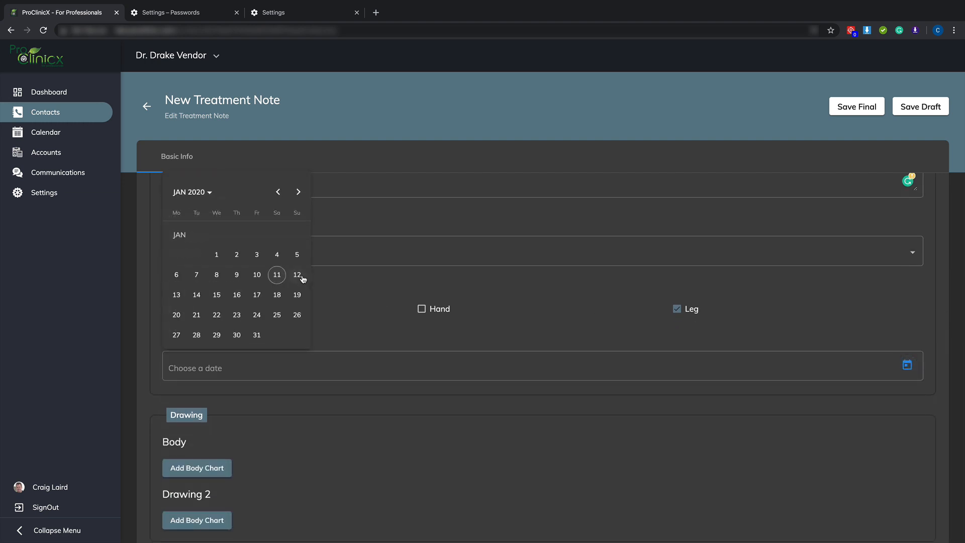
click(277, 274)
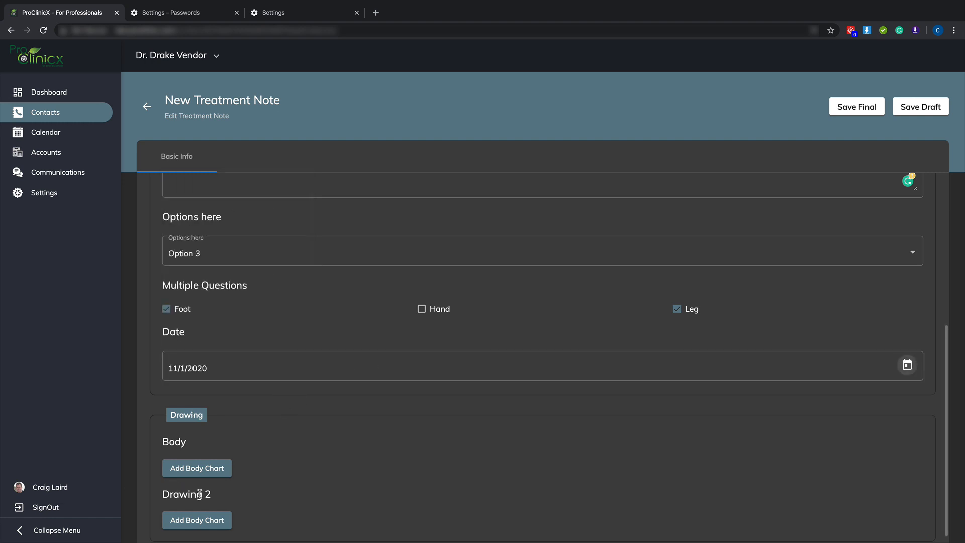
Add a body chart to the Body question, browse the available images, and choose Foot Left
click(197, 468)
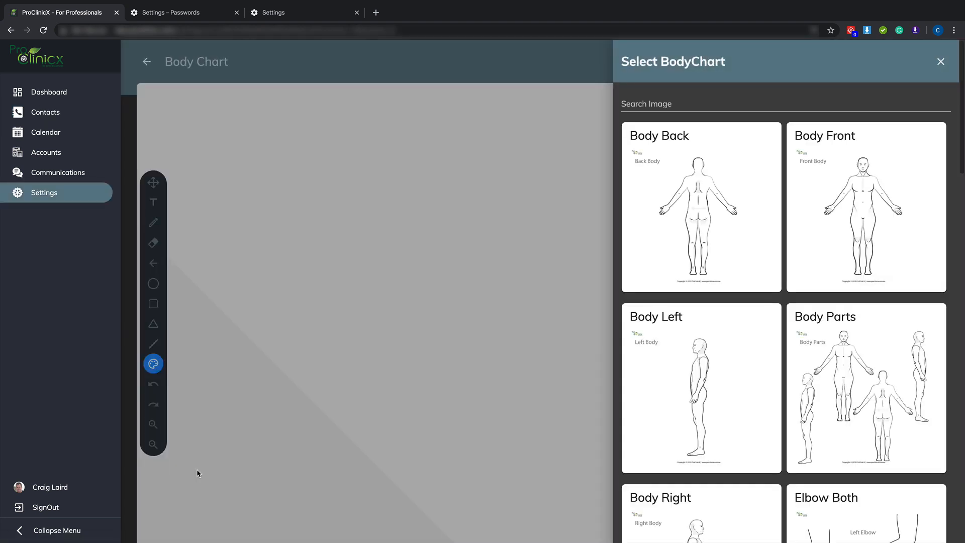
click(661, 102)
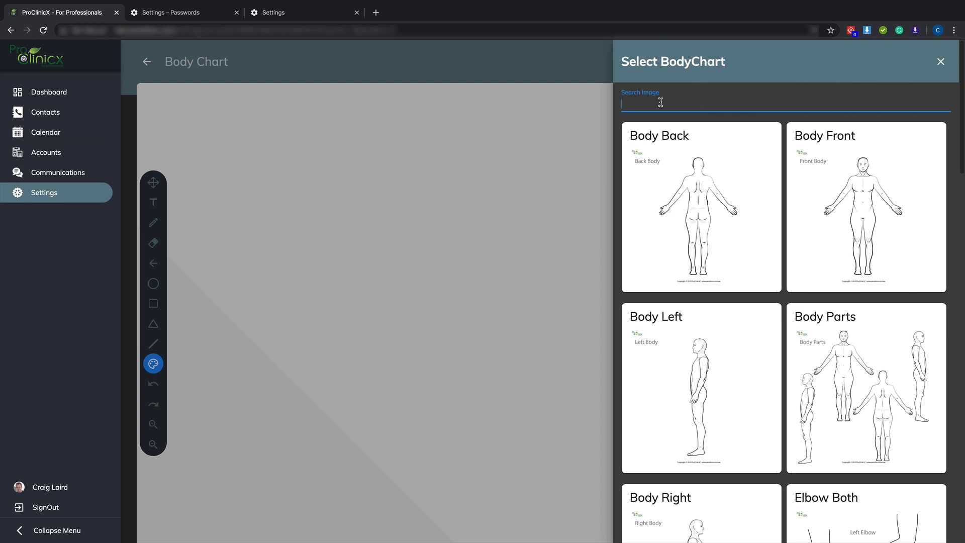
scroll(701, 257, down, 12)
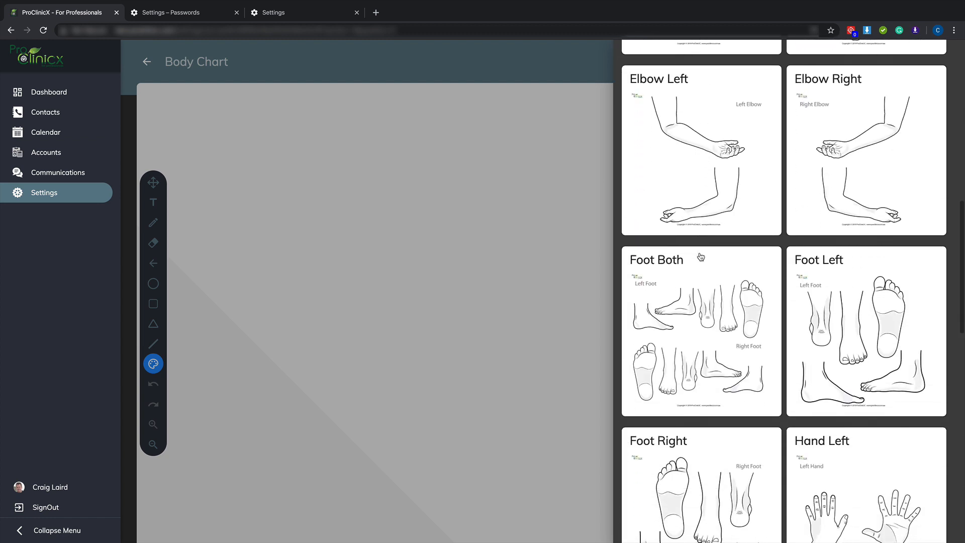
scroll(701, 256, down, 10)
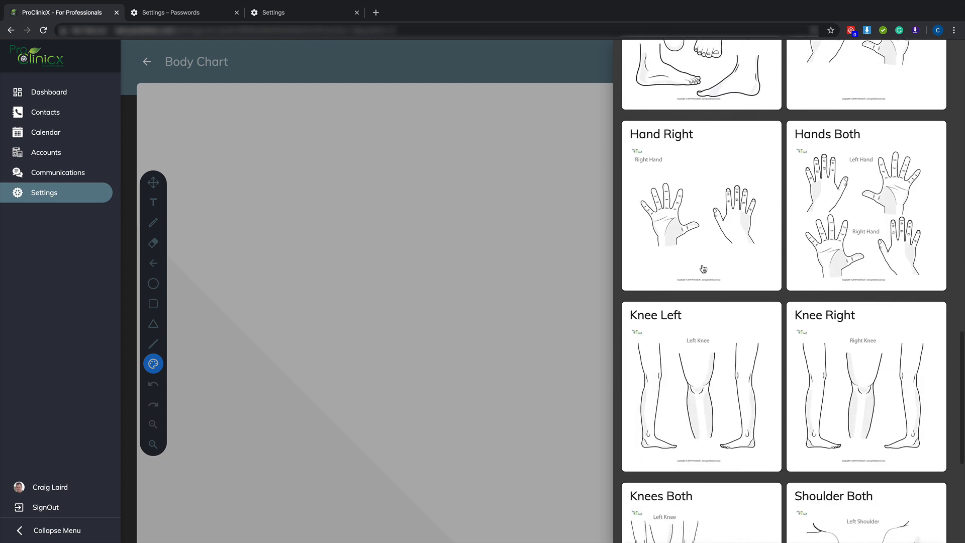
scroll(703, 269, down, 6)
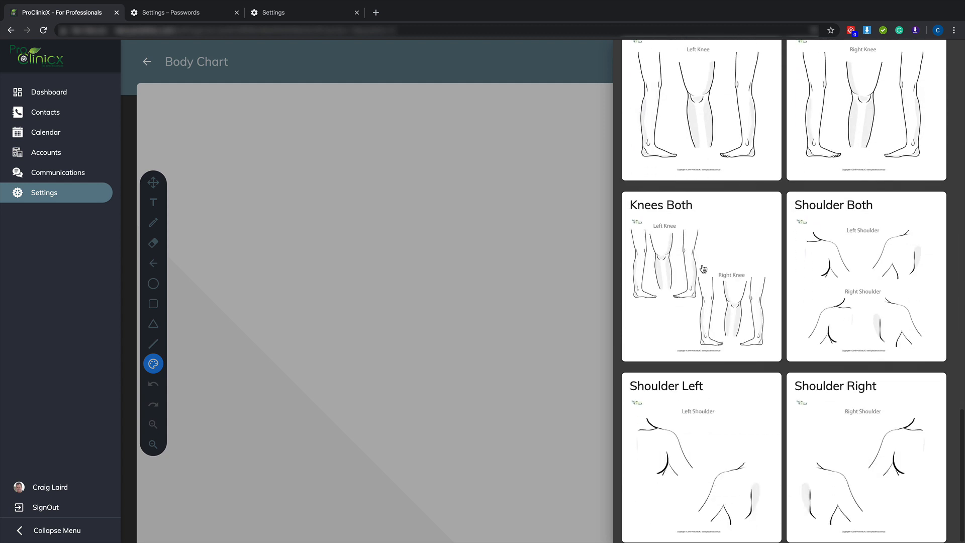
scroll(703, 268, up, 13)
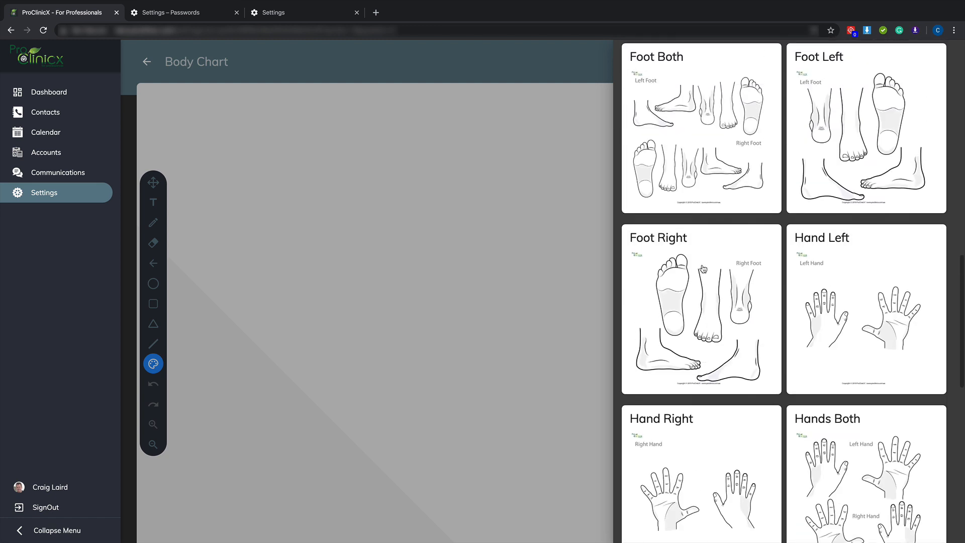
scroll(703, 269, up, 3)
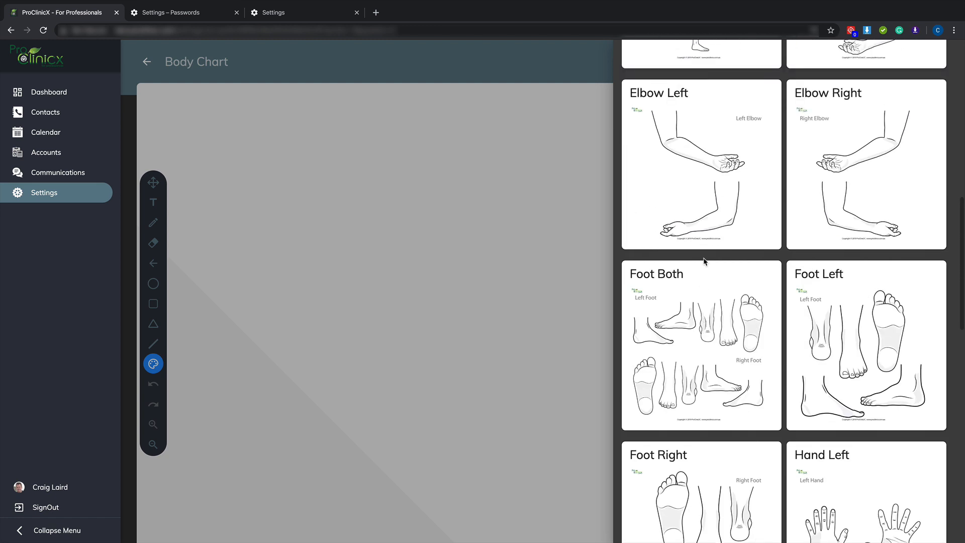
click(839, 324)
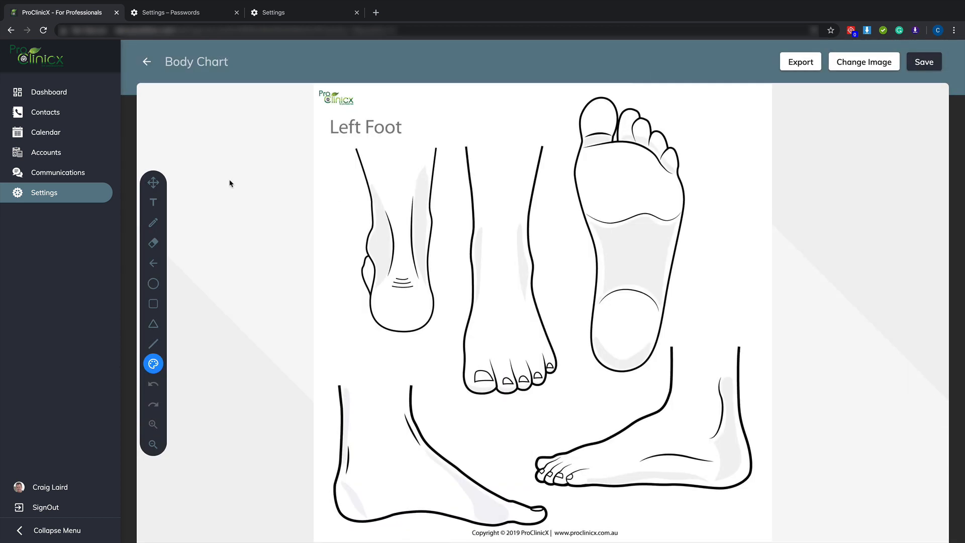
Place the text annotation "Add text here" over the ankle of the middle front-view foot
click(154, 203)
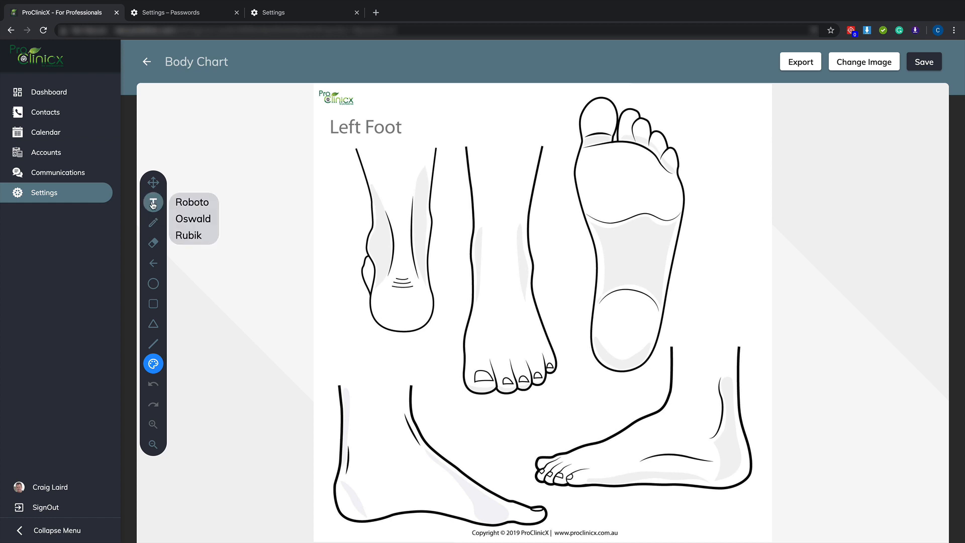
click(489, 261)
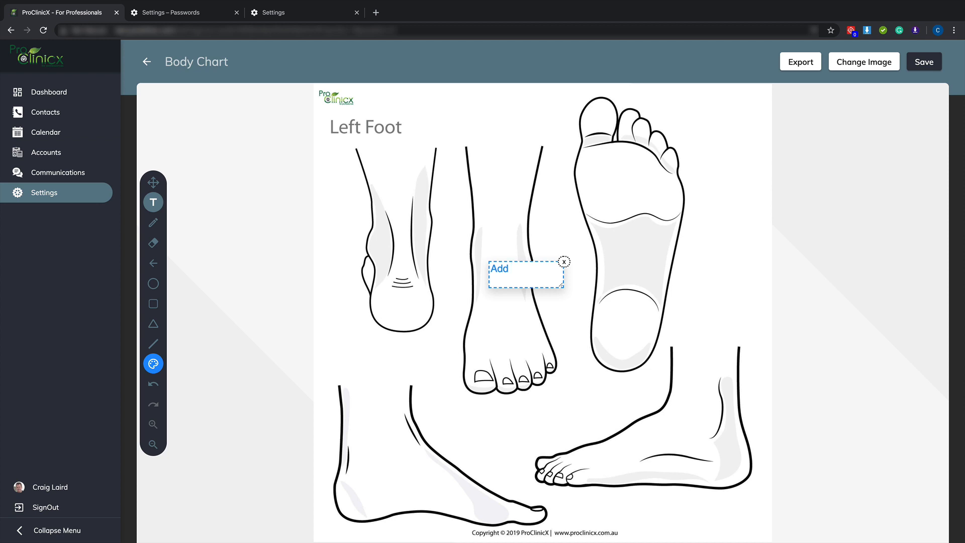
text(Add text here)
key(Return)
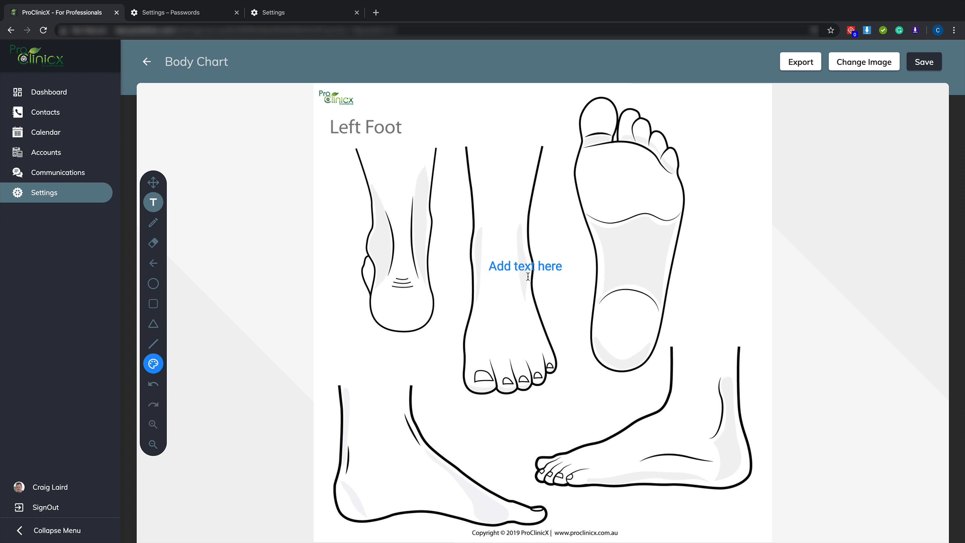
Move the "Add text here" annotation up above the front-view leg and save the Left Foot body chart
click(153, 183)
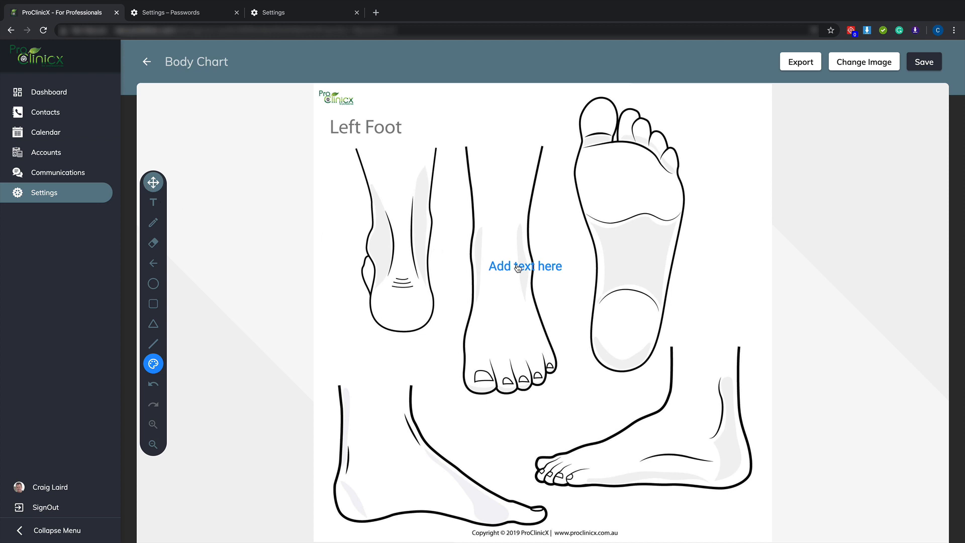
drag(518, 268, 498, 143)
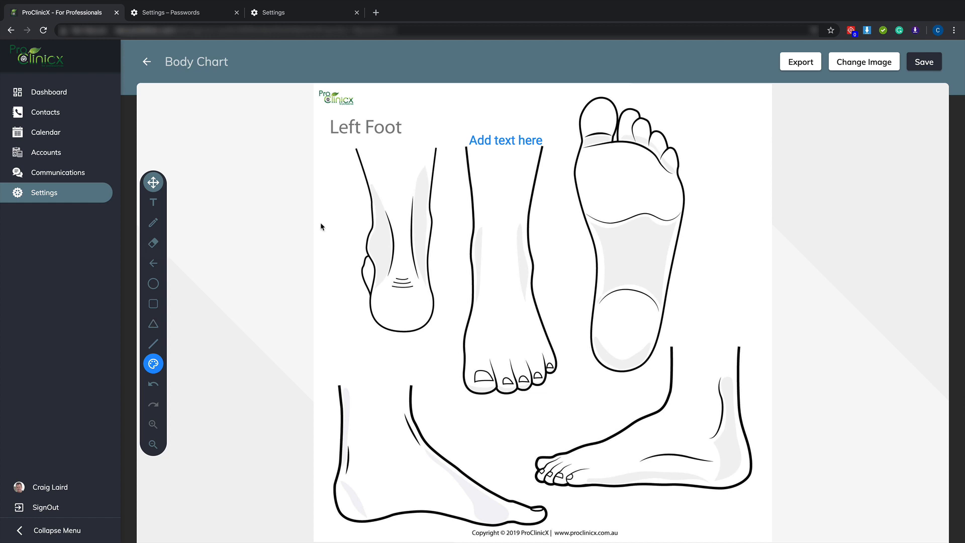
click(927, 63)
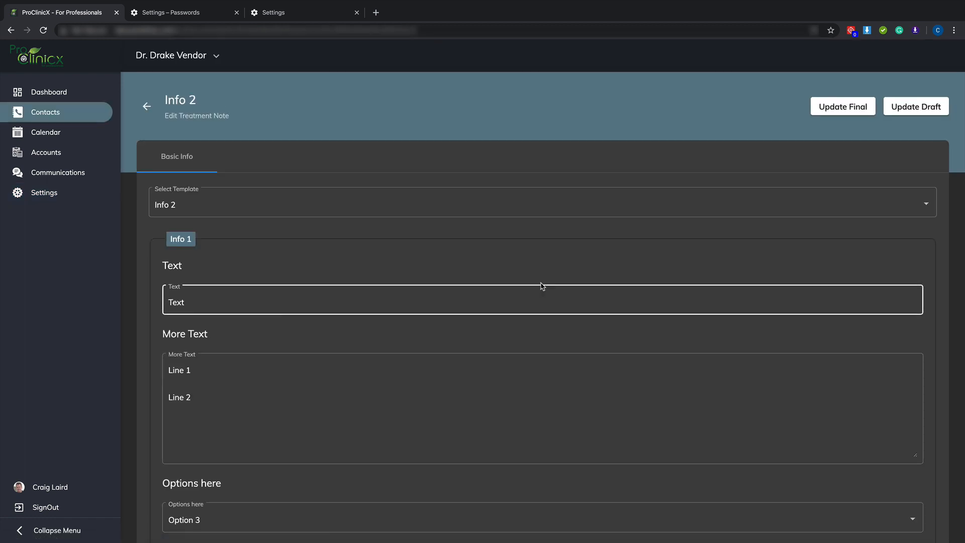
Reopen the note's Foot Left chart for editing, move "Add text here" down over the front-view ankle, and save the chart
scroll(541, 283, down, 3)
scroll(540, 283, down, 8)
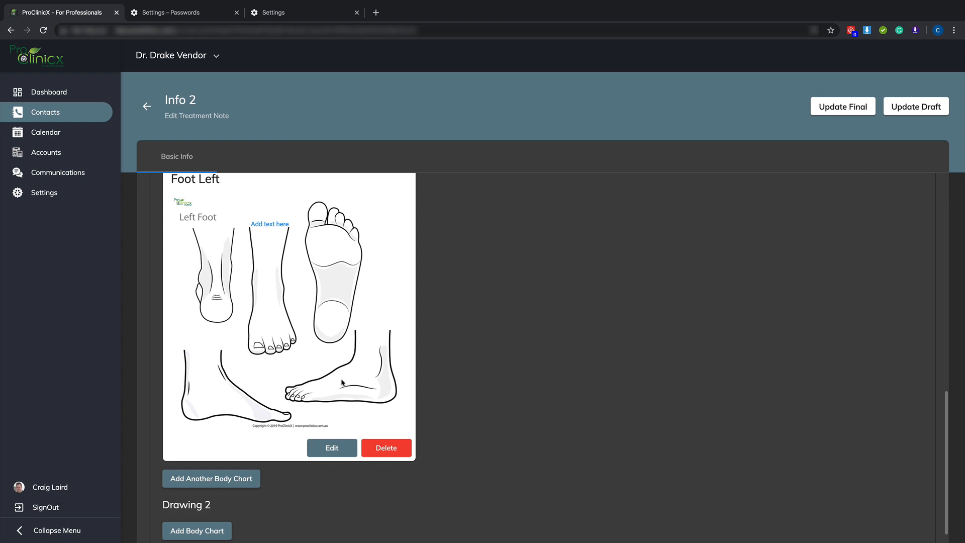
click(329, 447)
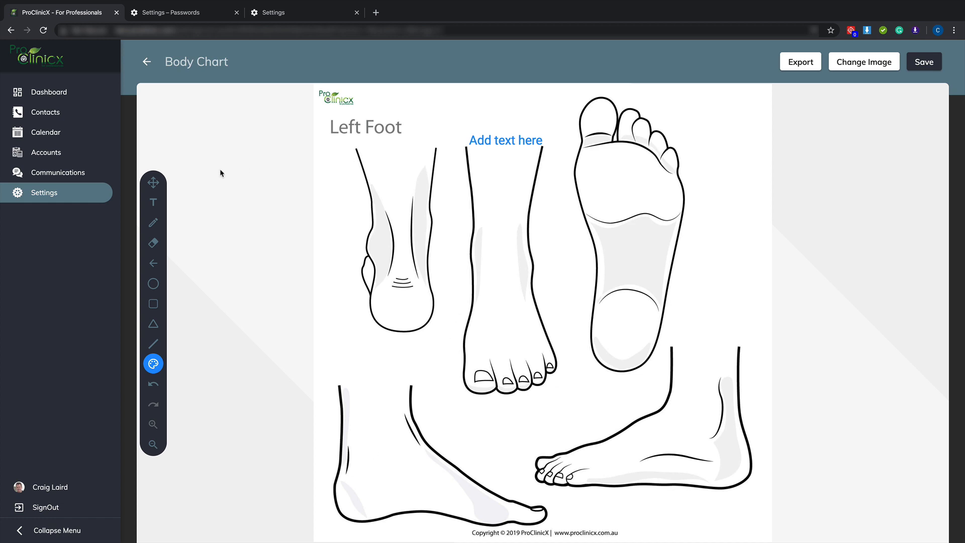
click(154, 184)
drag(497, 150, 493, 264)
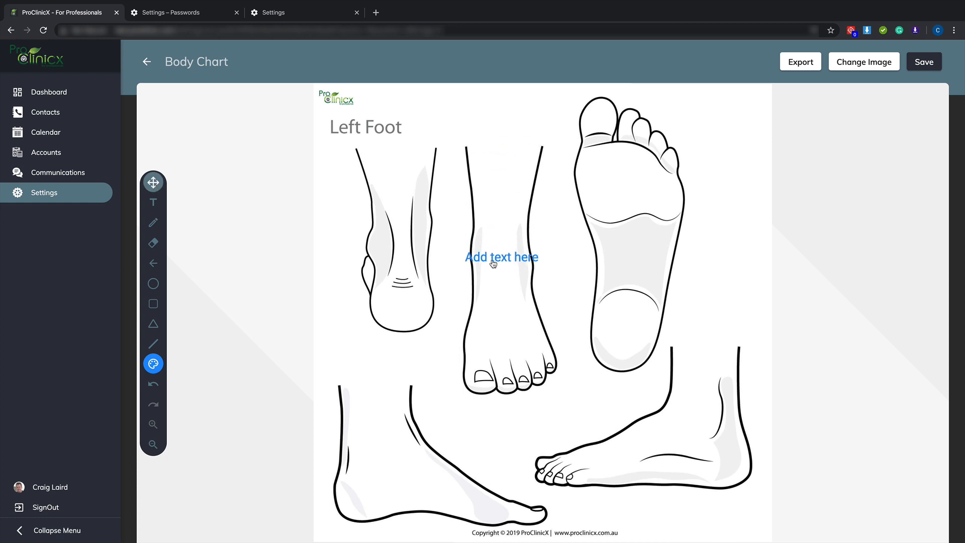
click(918, 61)
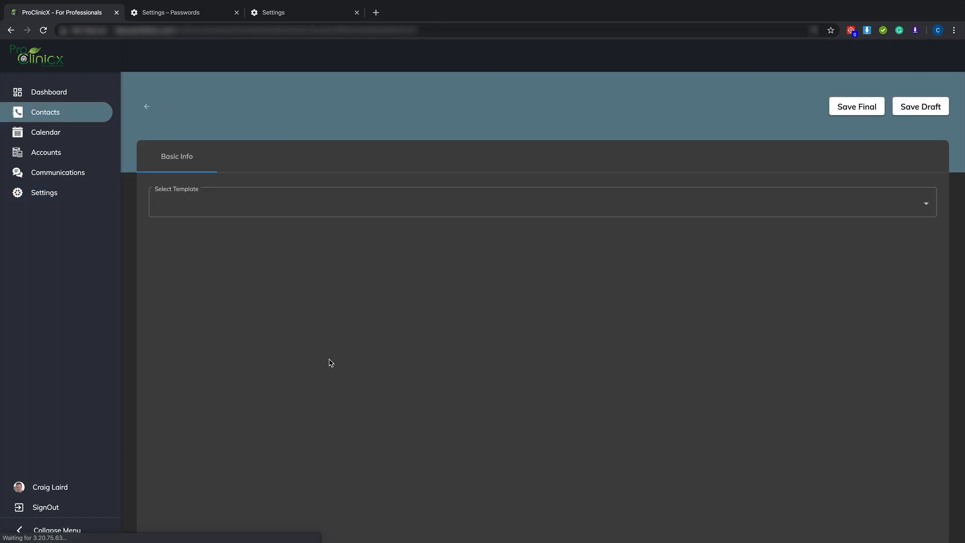
scroll(330, 362, down, 15)
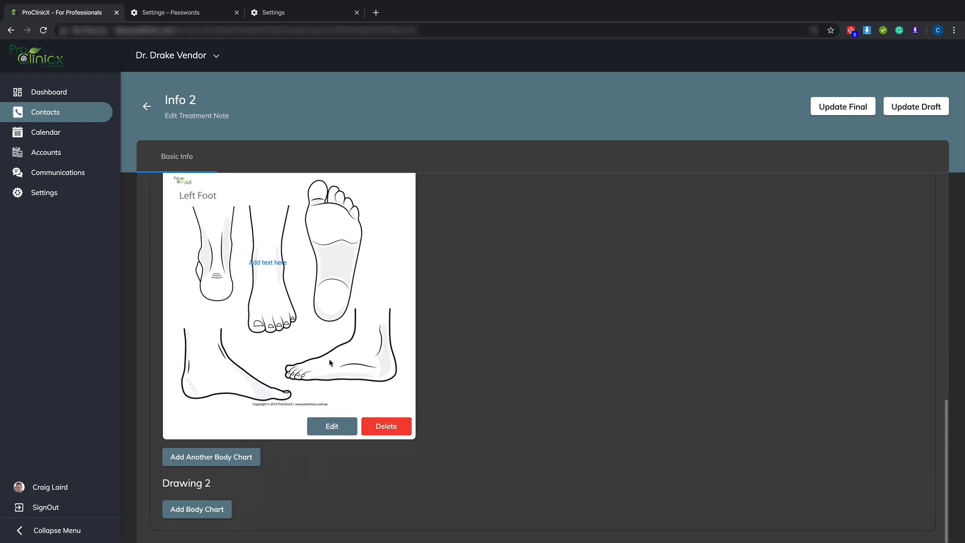